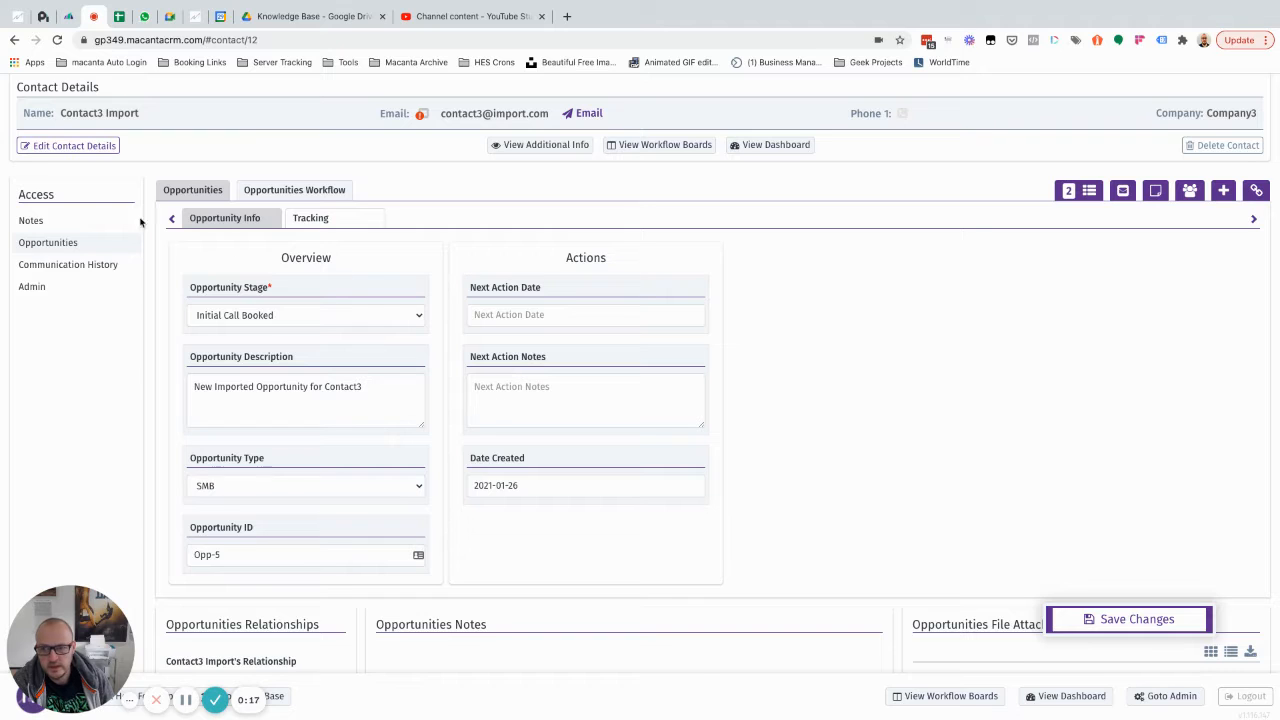
# Step: Look at the contact's notes section and its opportunity record
pyautogui.click(64, 224)
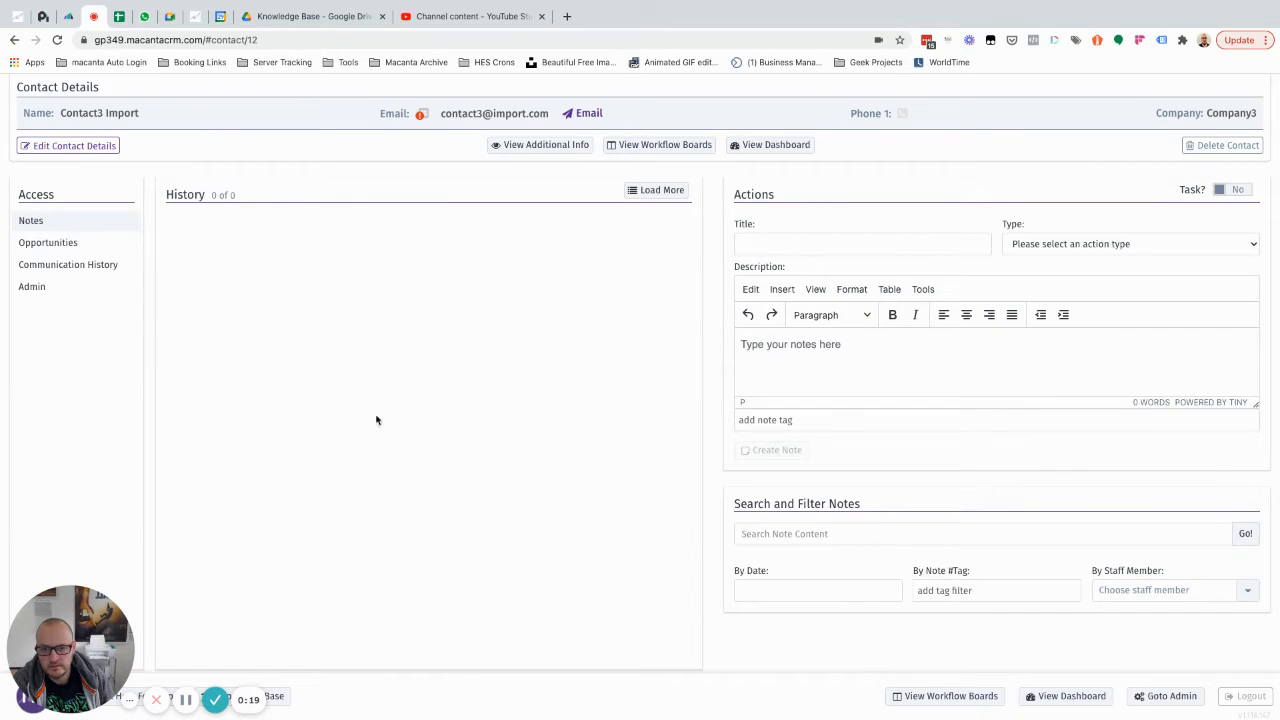
pyautogui.click(74, 242)
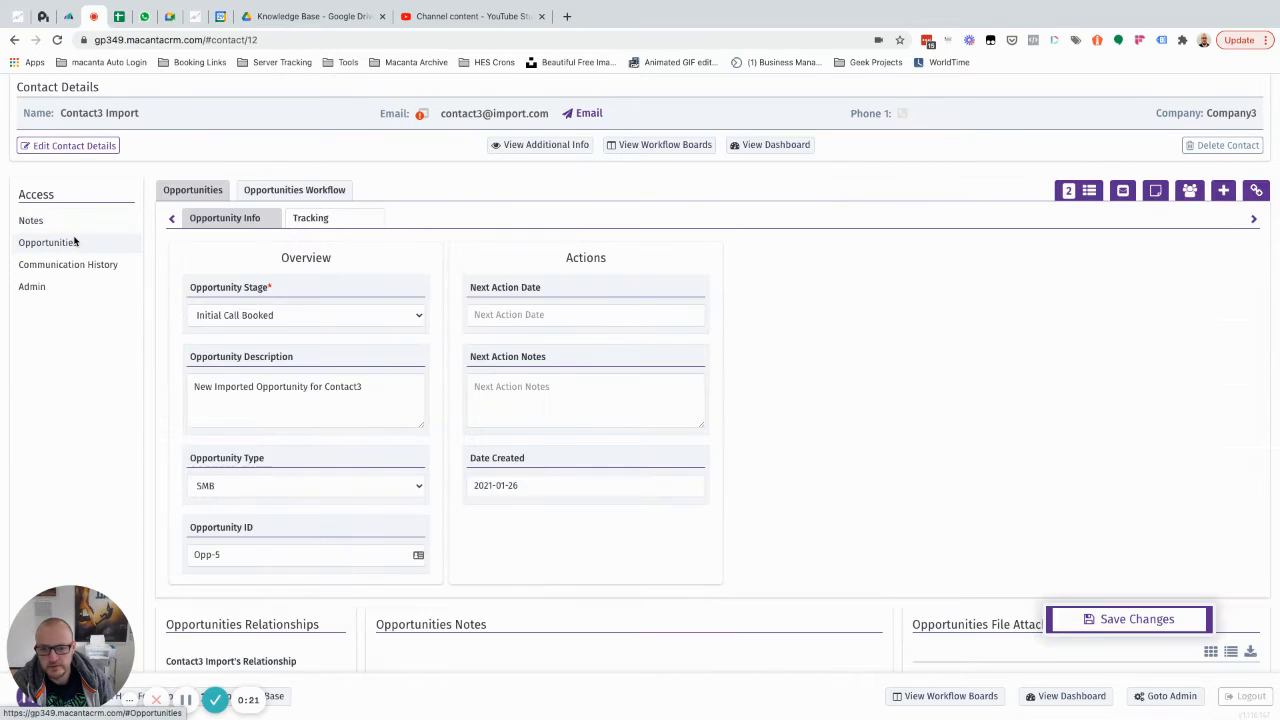
# Step: In the admin automation settings, add a contact action labelled "Create Next Action Note"
pyautogui.click(50, 287)
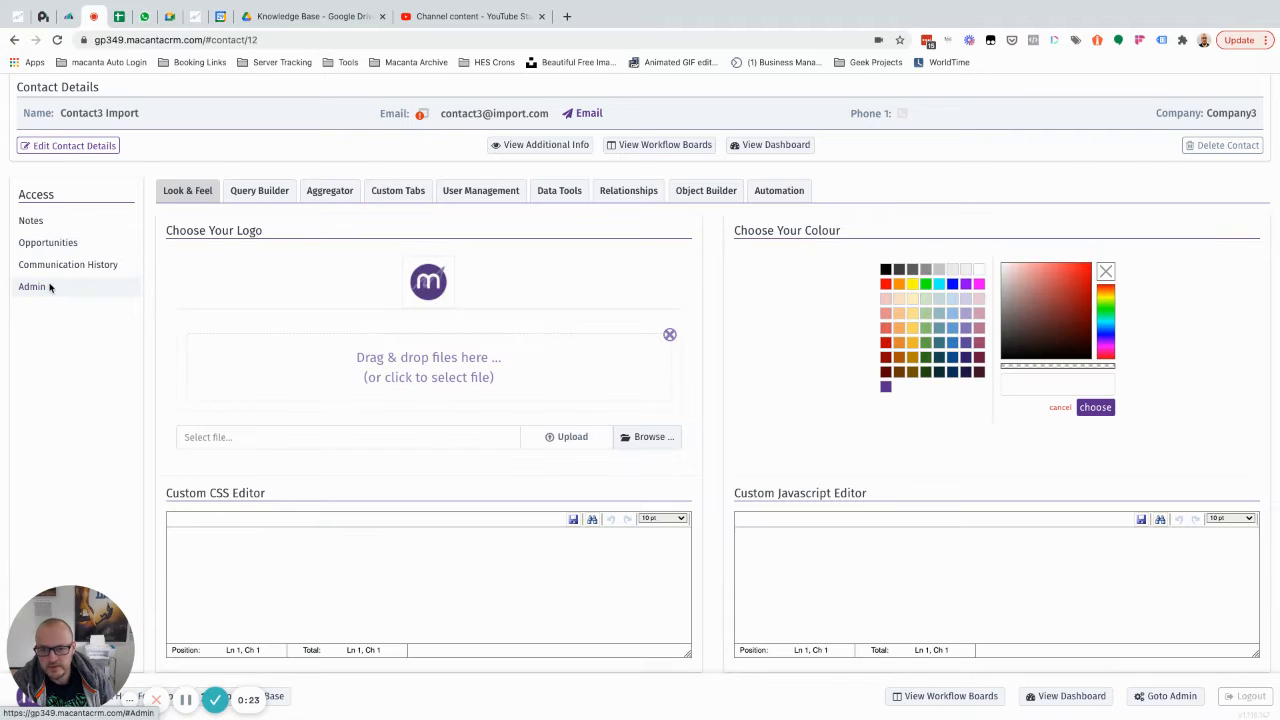
pyautogui.click(773, 197)
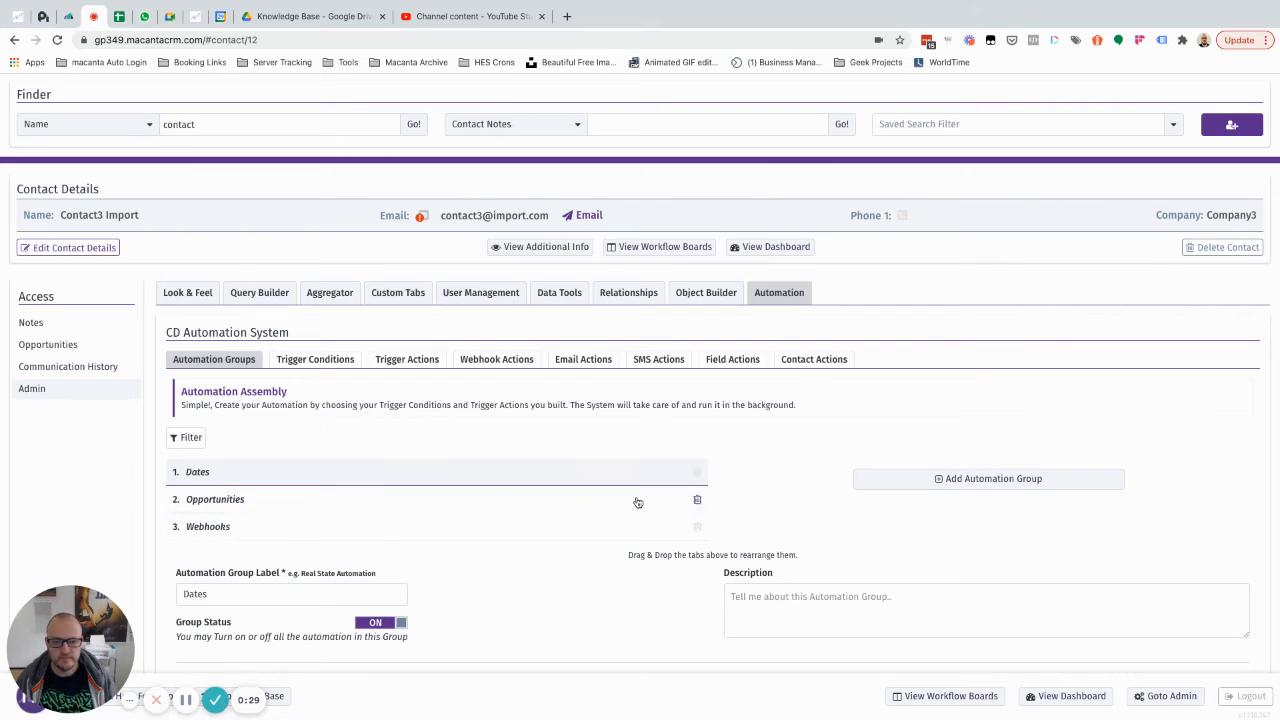
pyautogui.click(820, 361)
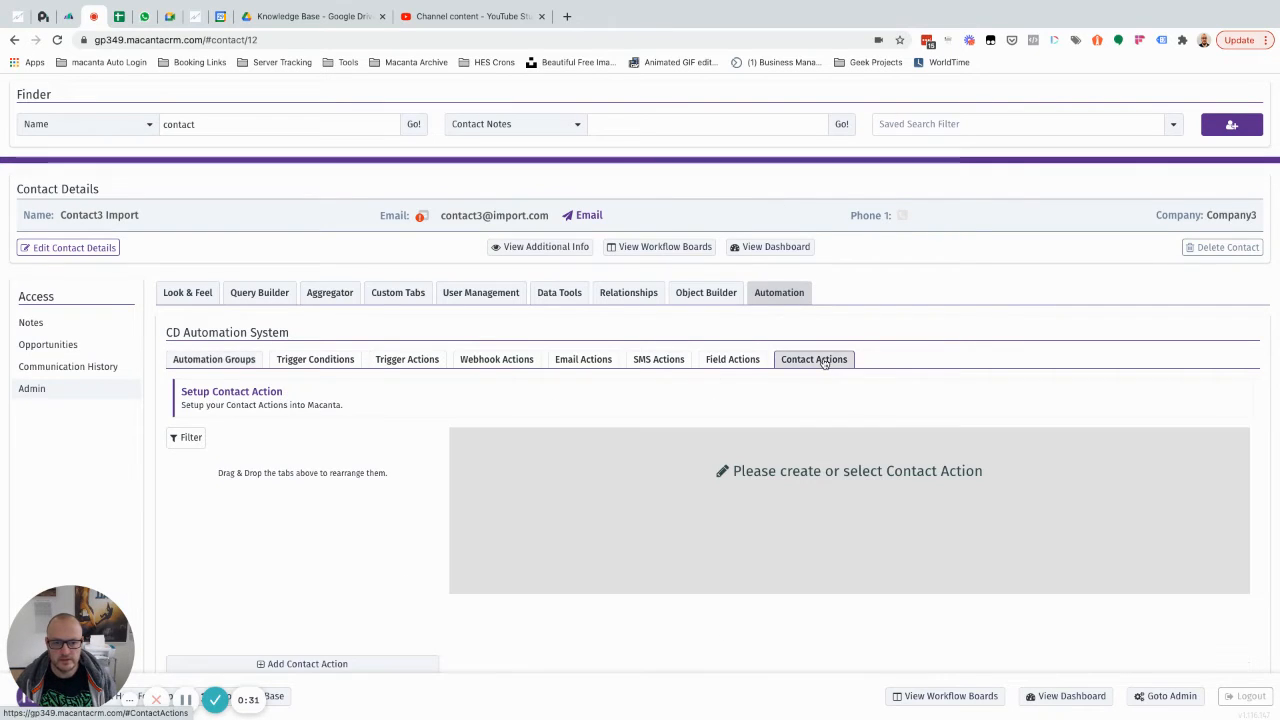
pyautogui.scroll(-1, 823, 361)
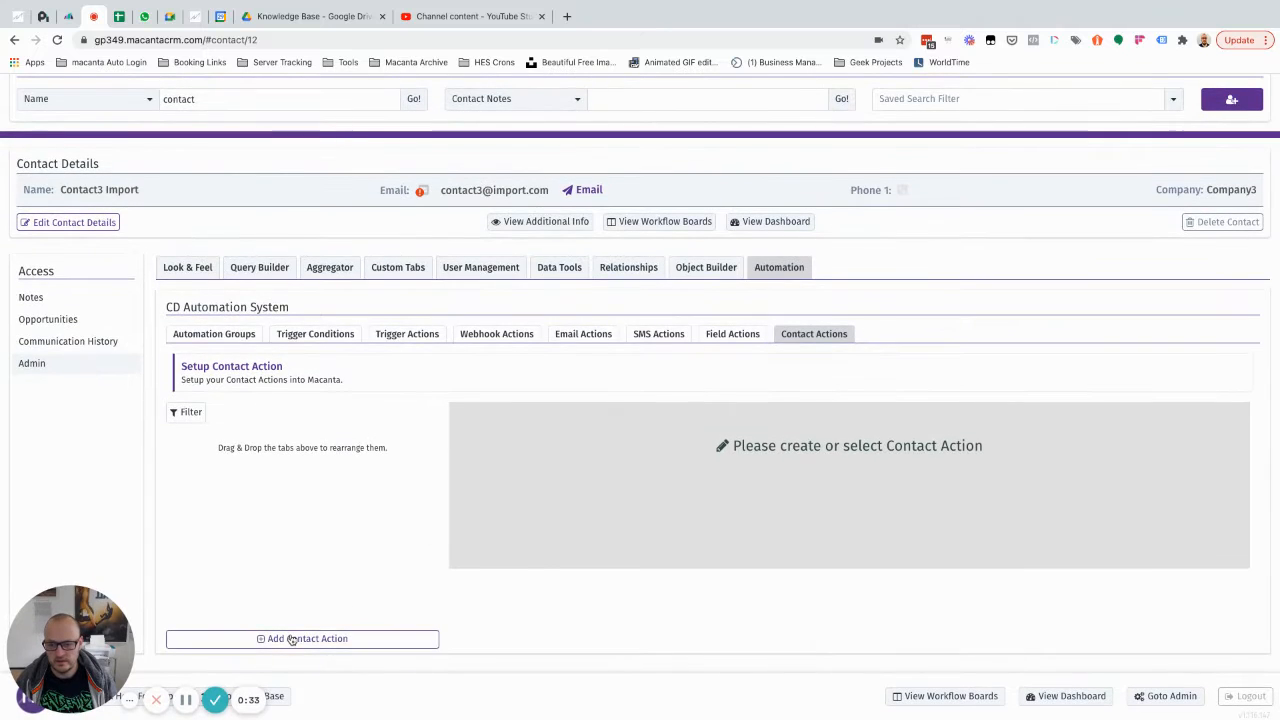
pyautogui.click(290, 639)
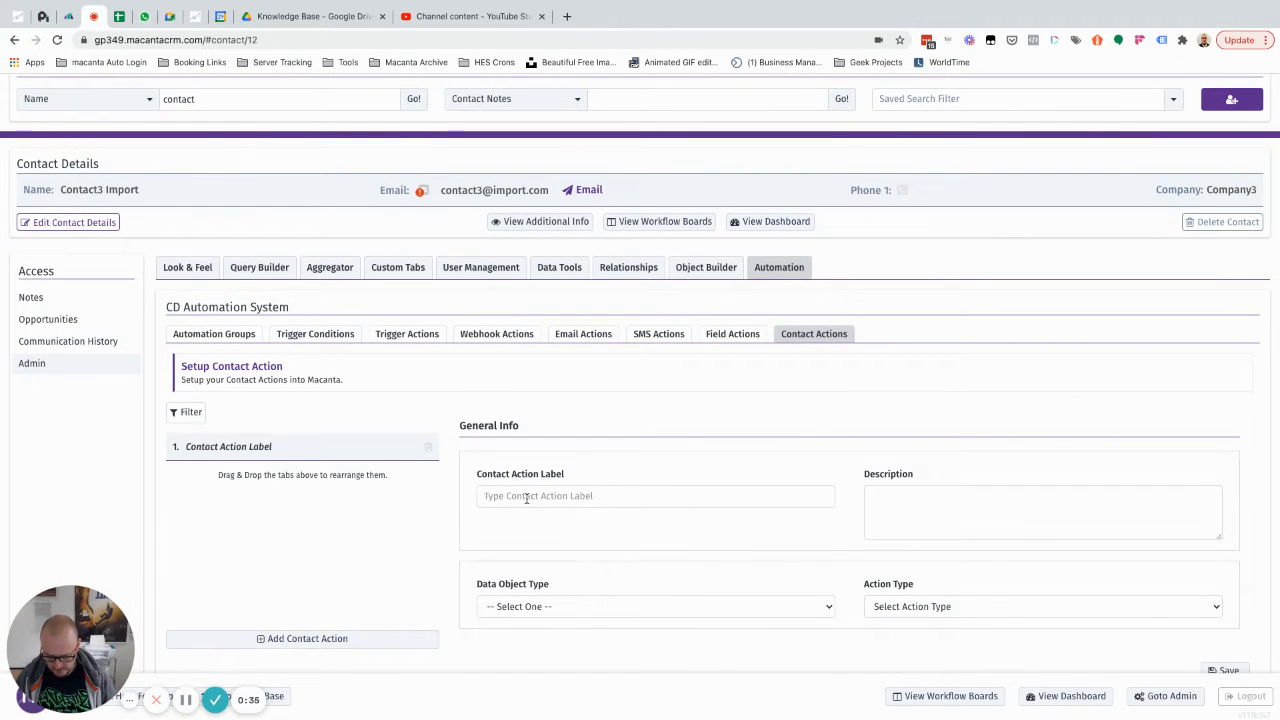
pyautogui.write('Create')
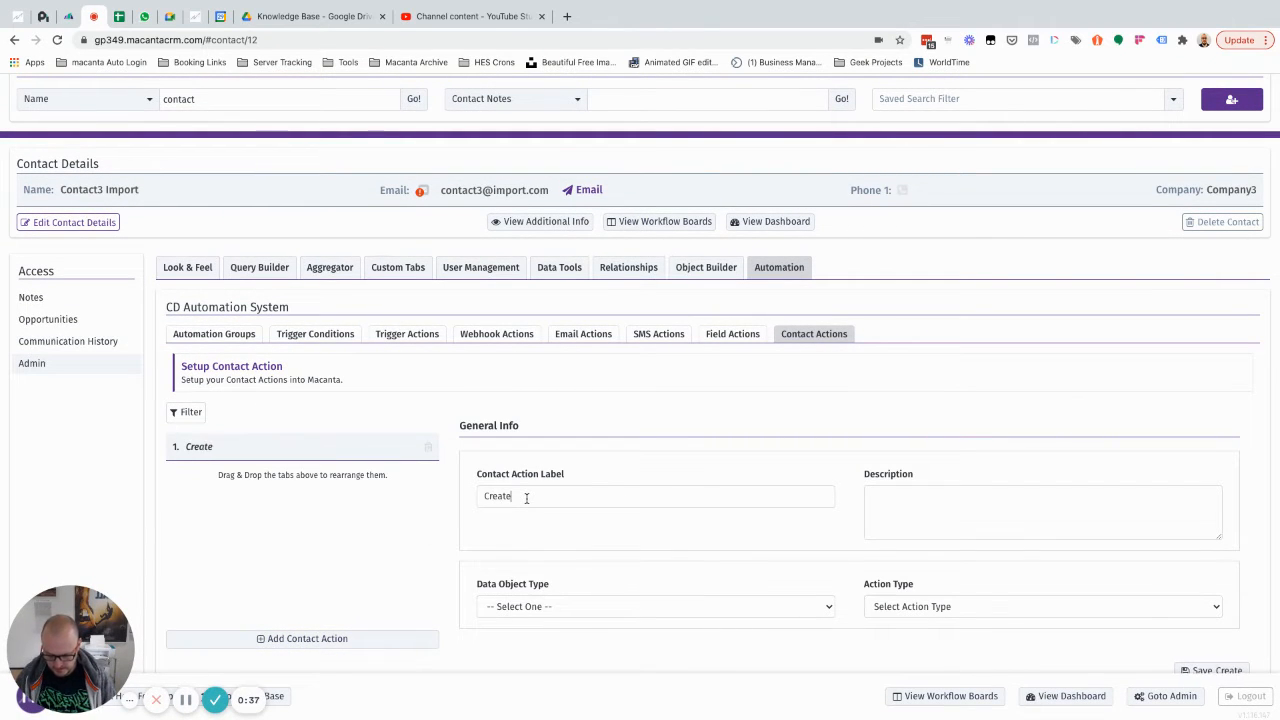
pyautogui.write(' Next Action')
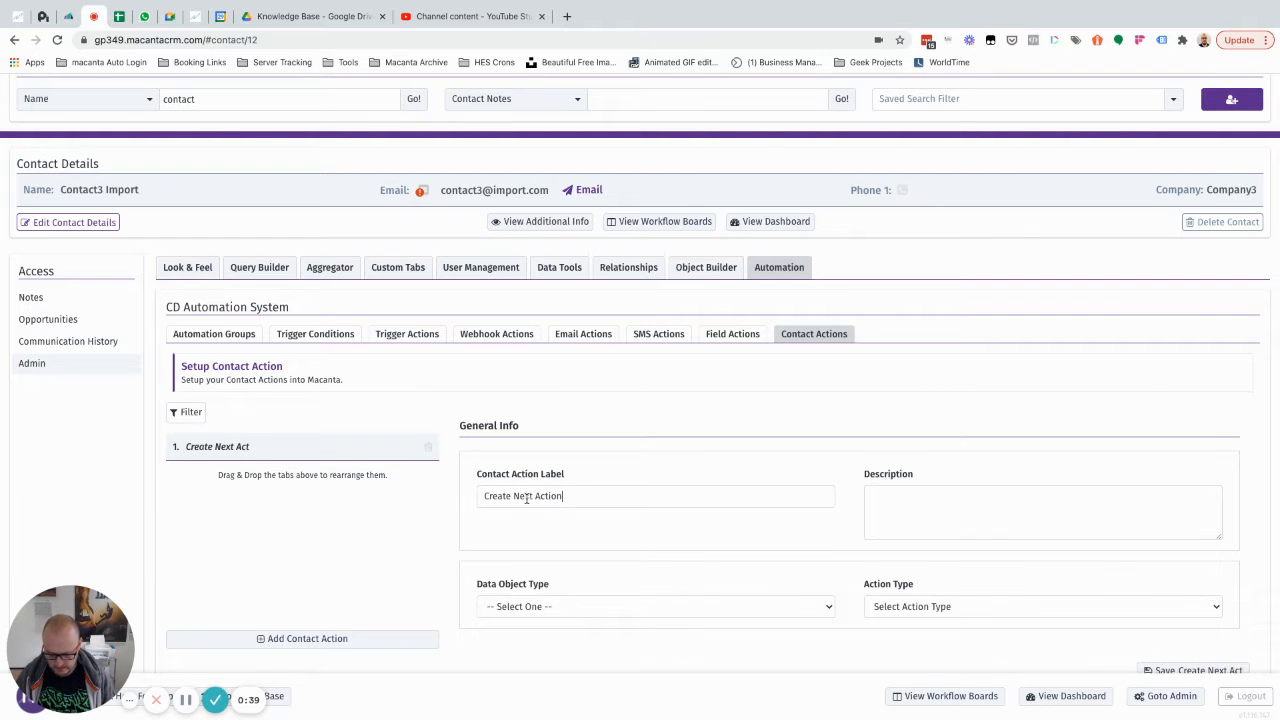
pyautogui.write(' Note')
pyautogui.scroll(-1, 526, 494)
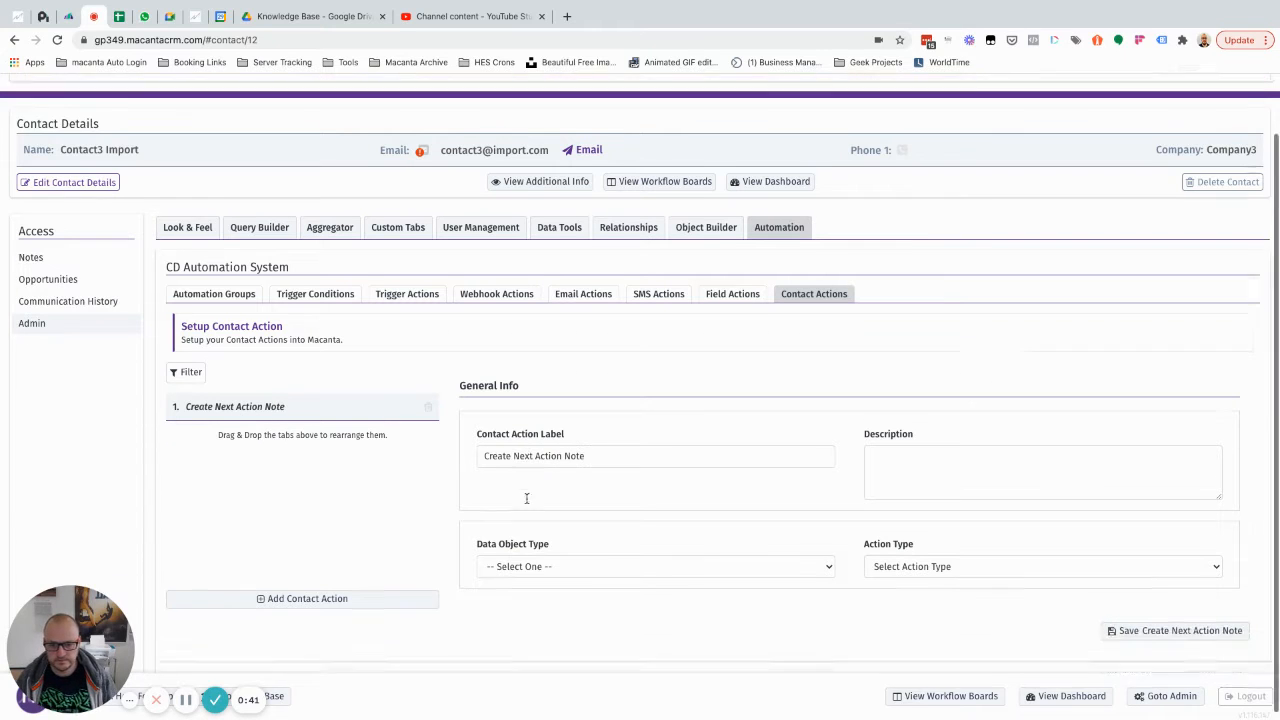
# Step: Set the contact action's data object type to Opportunities and its action type to Note
pyautogui.click(553, 562)
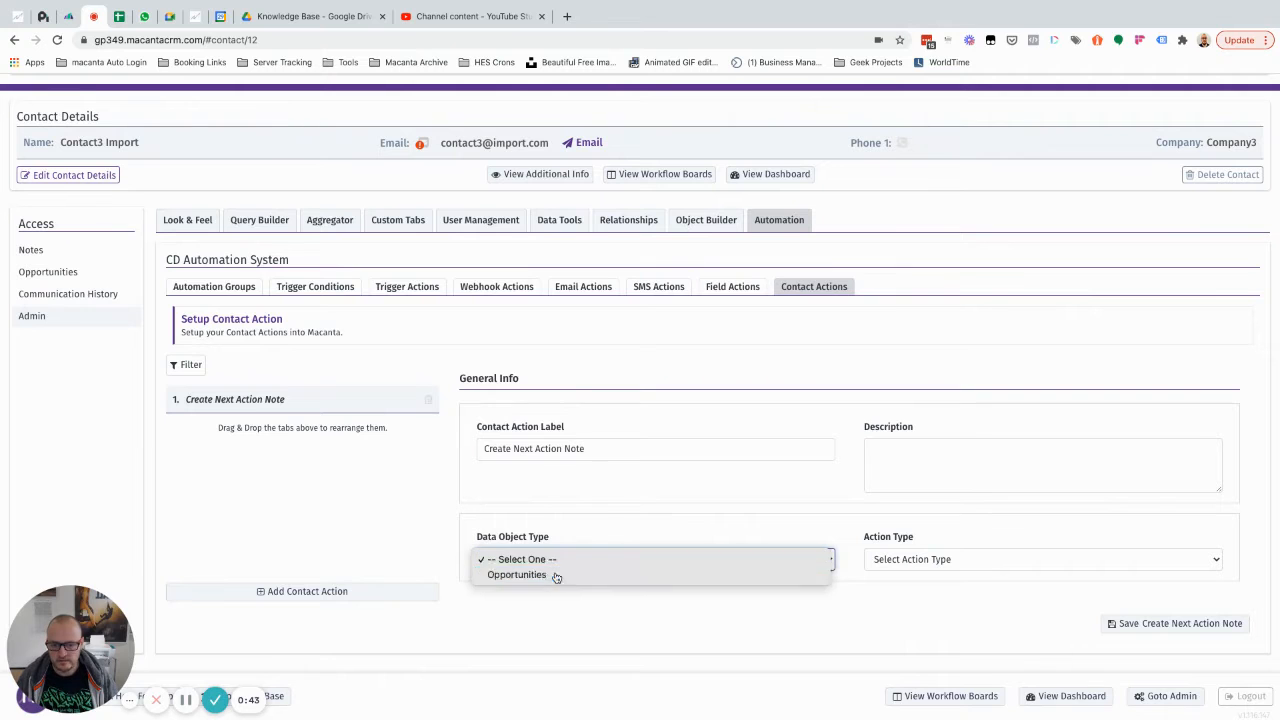
pyautogui.click(557, 577)
pyautogui.click(916, 560)
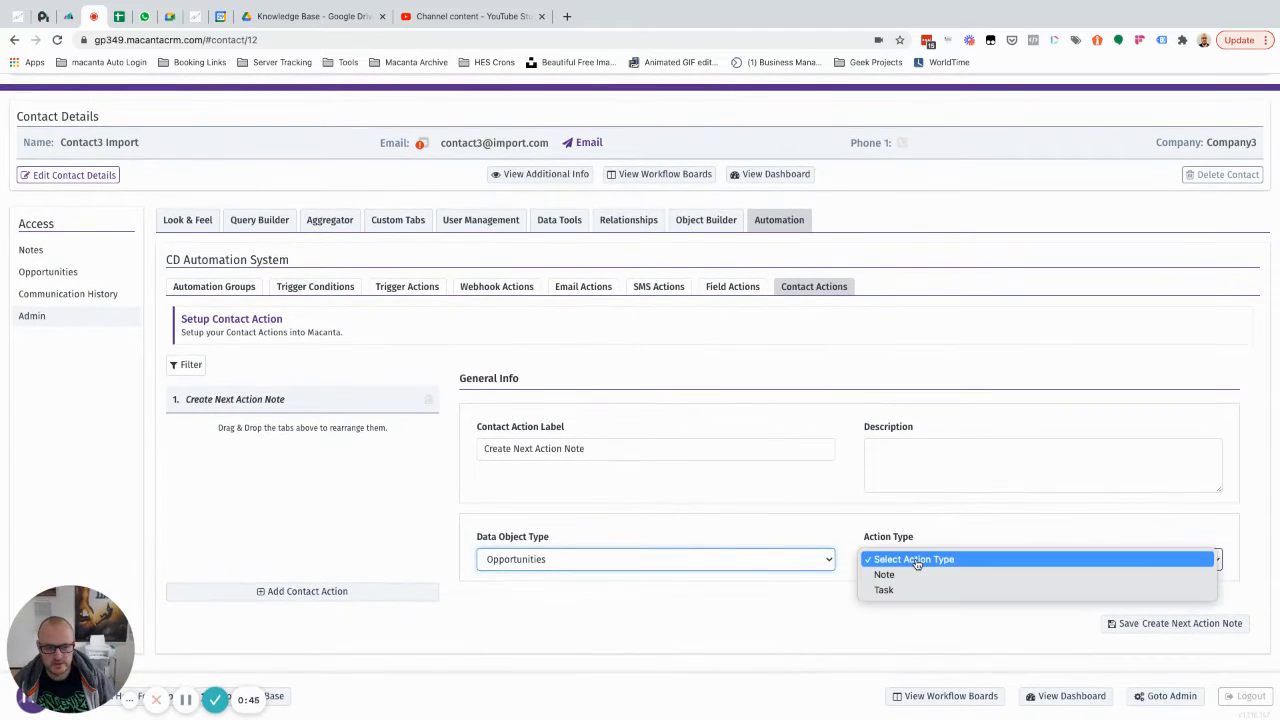
pyautogui.click(914, 575)
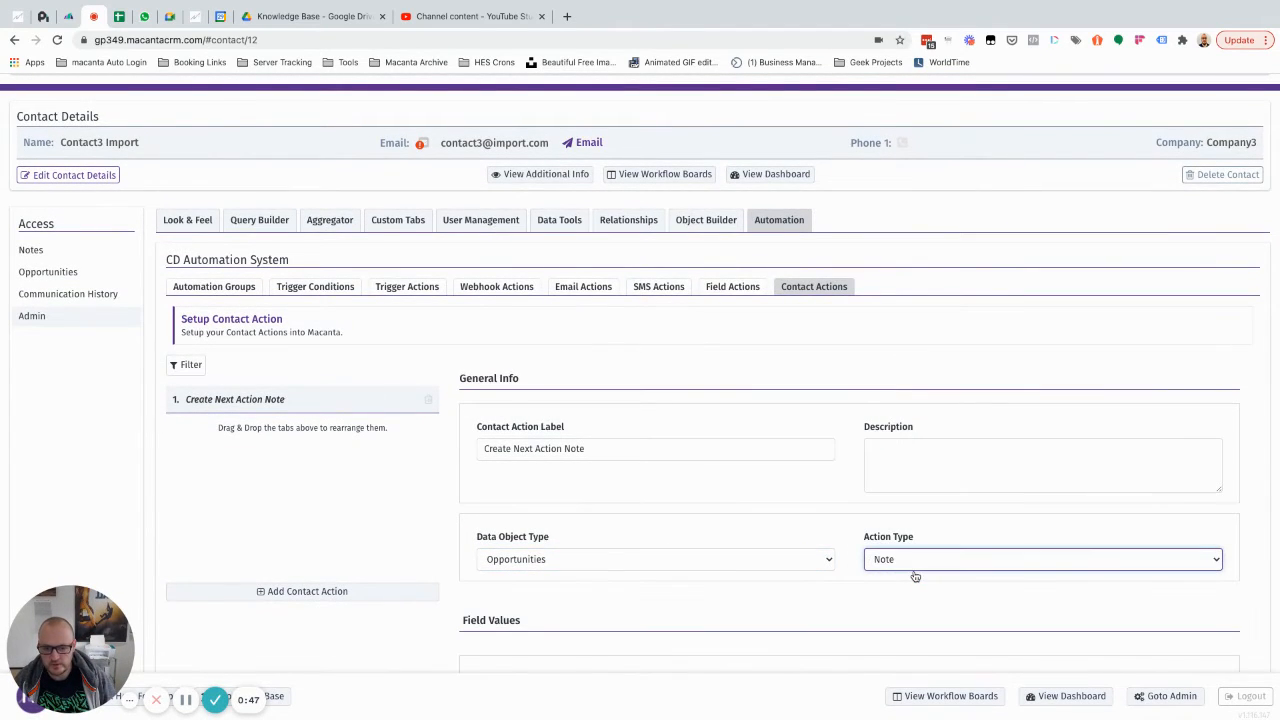
# Step: Set the note title to "Next Action Updated - " followed by the Opportunities merge field Next Action Date
pyautogui.scroll(-5, 914, 575)
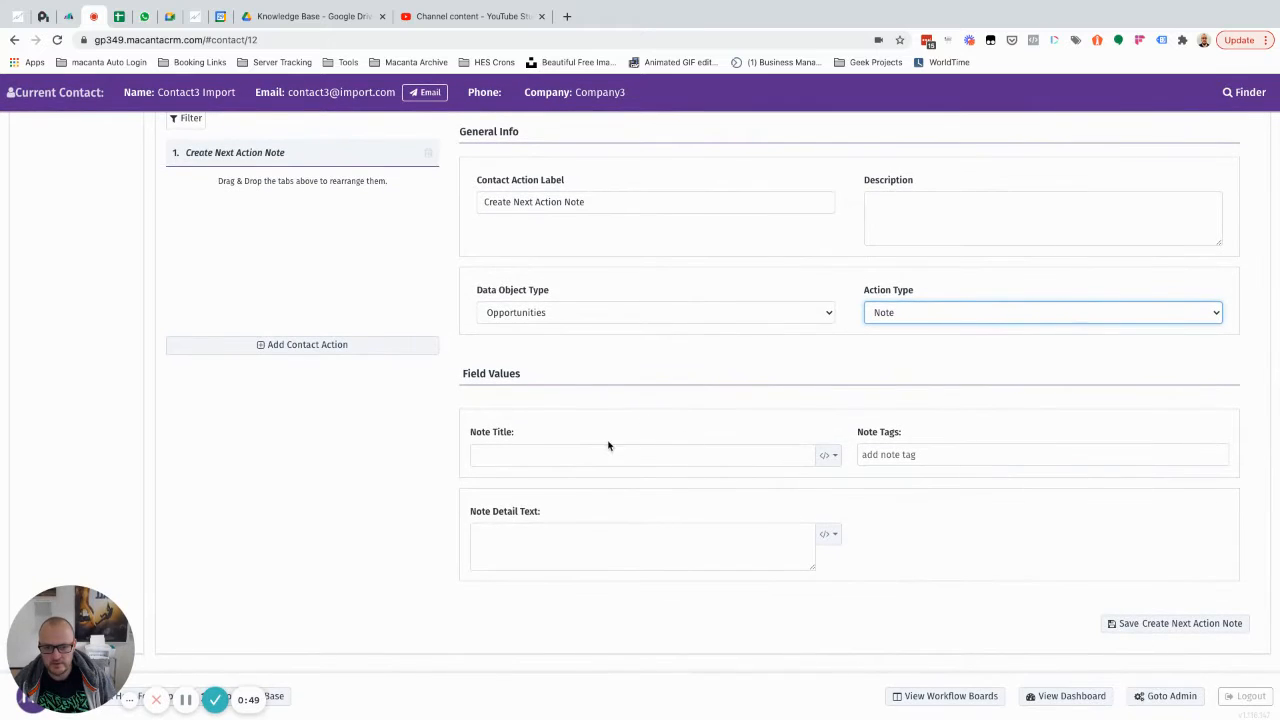
pyautogui.click(504, 452)
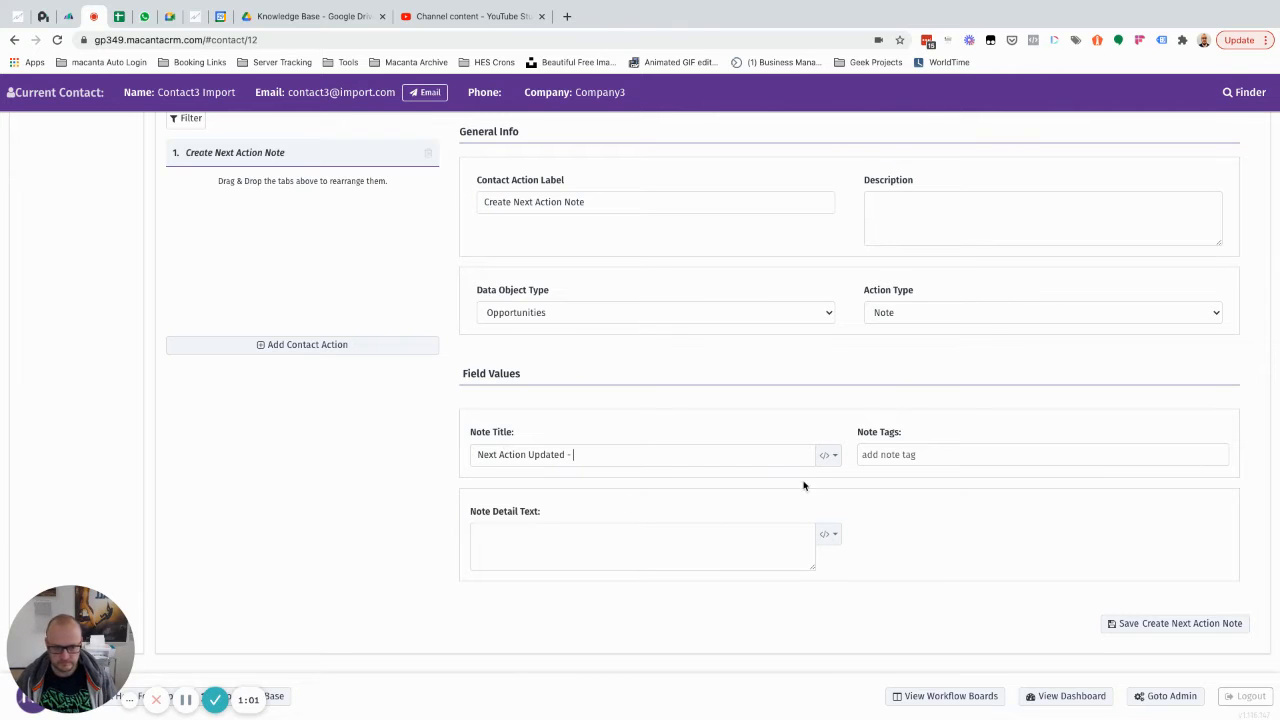
pyautogui.click(827, 455)
pyautogui.moveTo(803, 528)
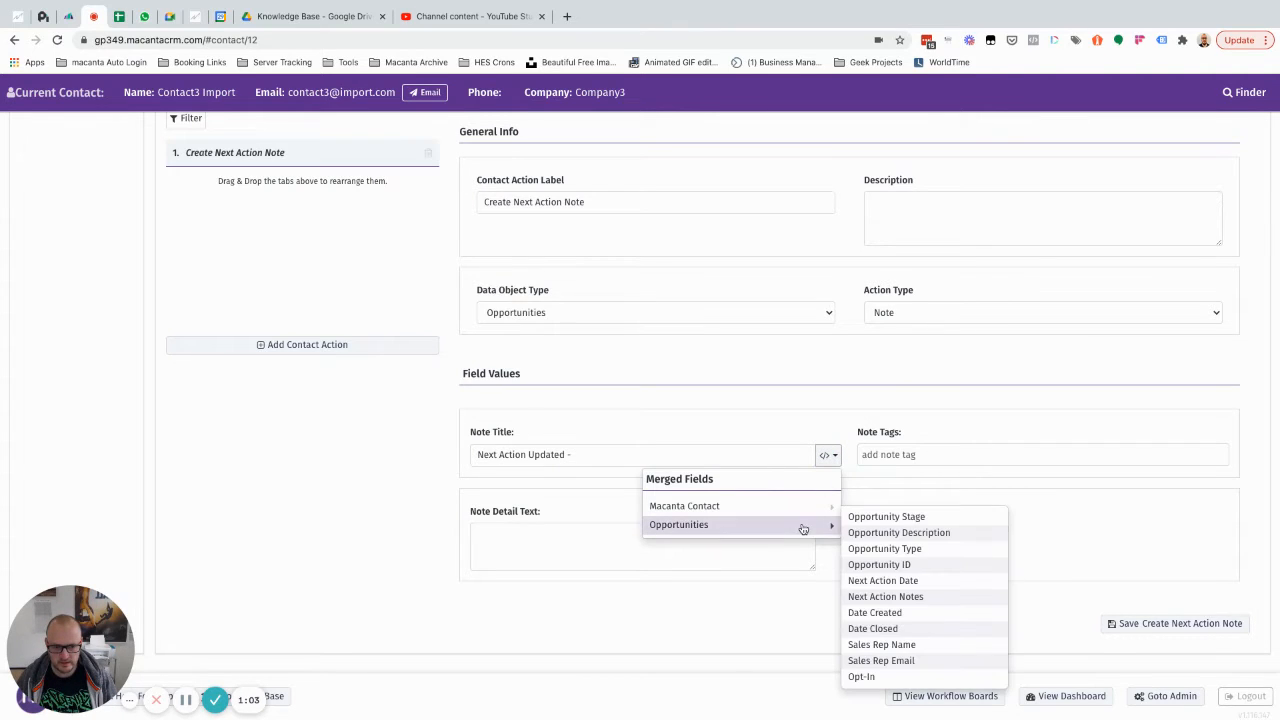
pyautogui.click(895, 585)
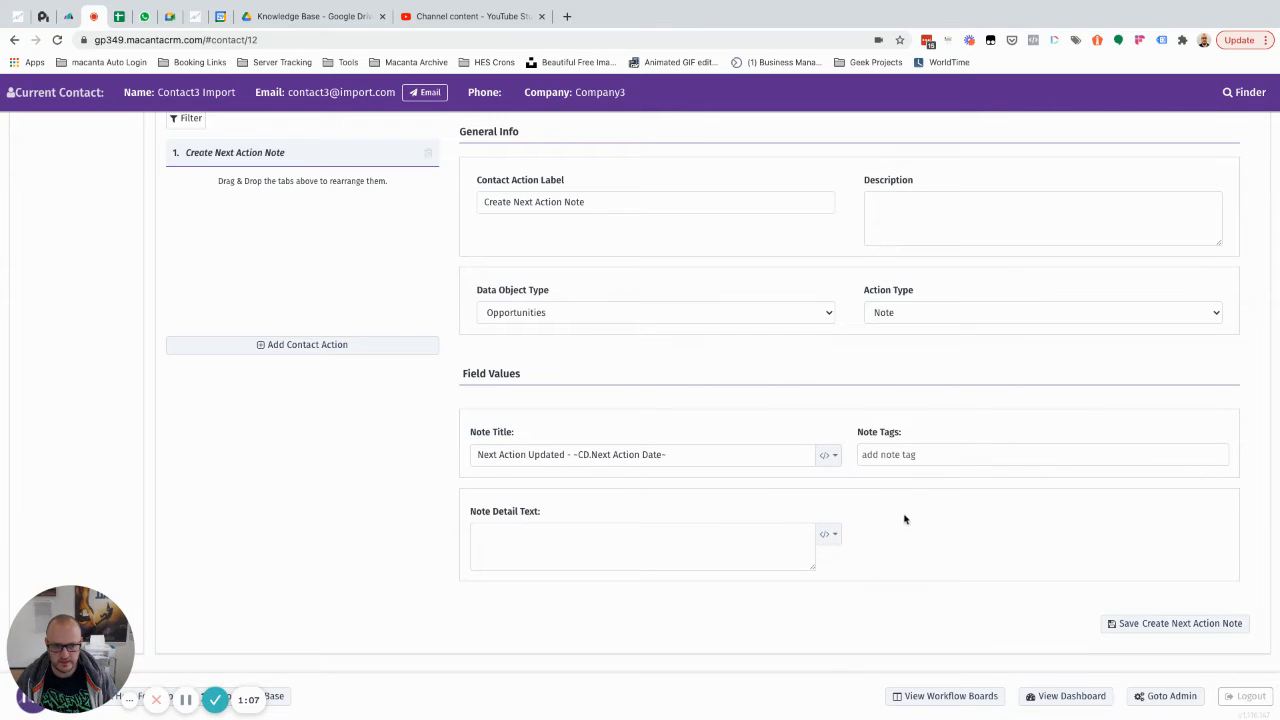
# Step: Begin the note detail text with "Next action set for" followed by the Opportunities merge field Next Action Date
pyautogui.click(528, 533)
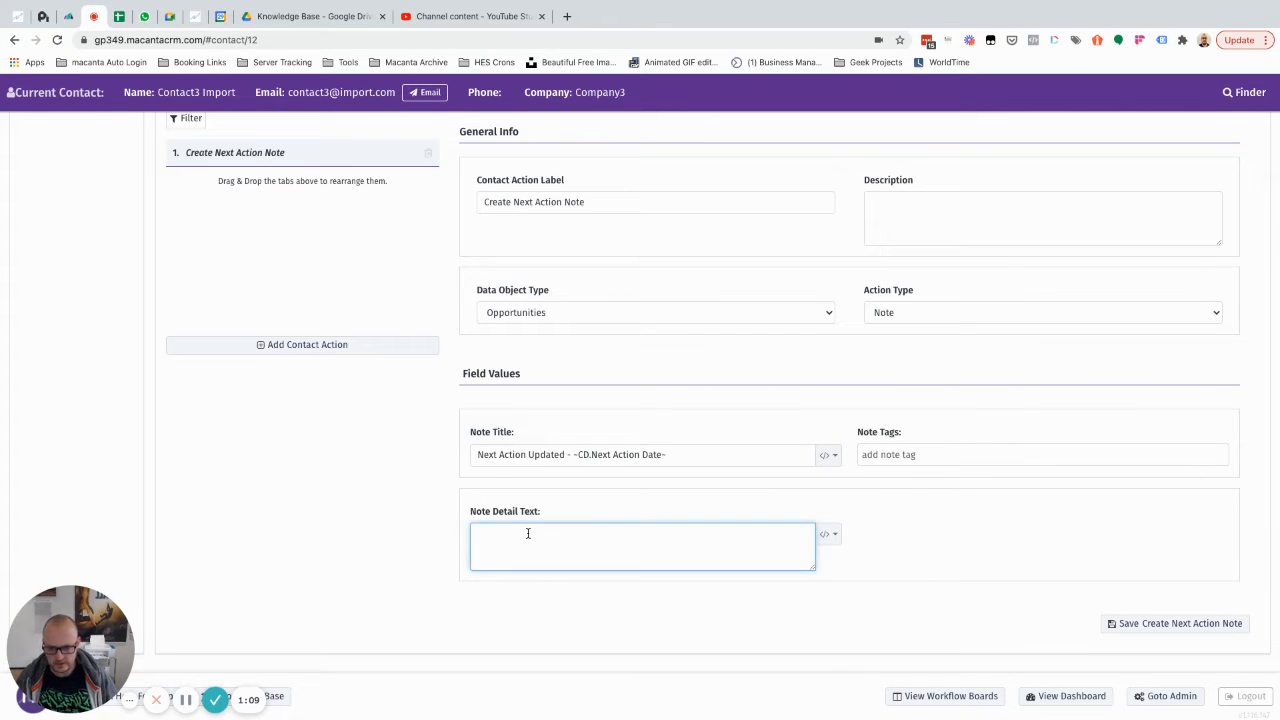
pyautogui.write('Next ac')
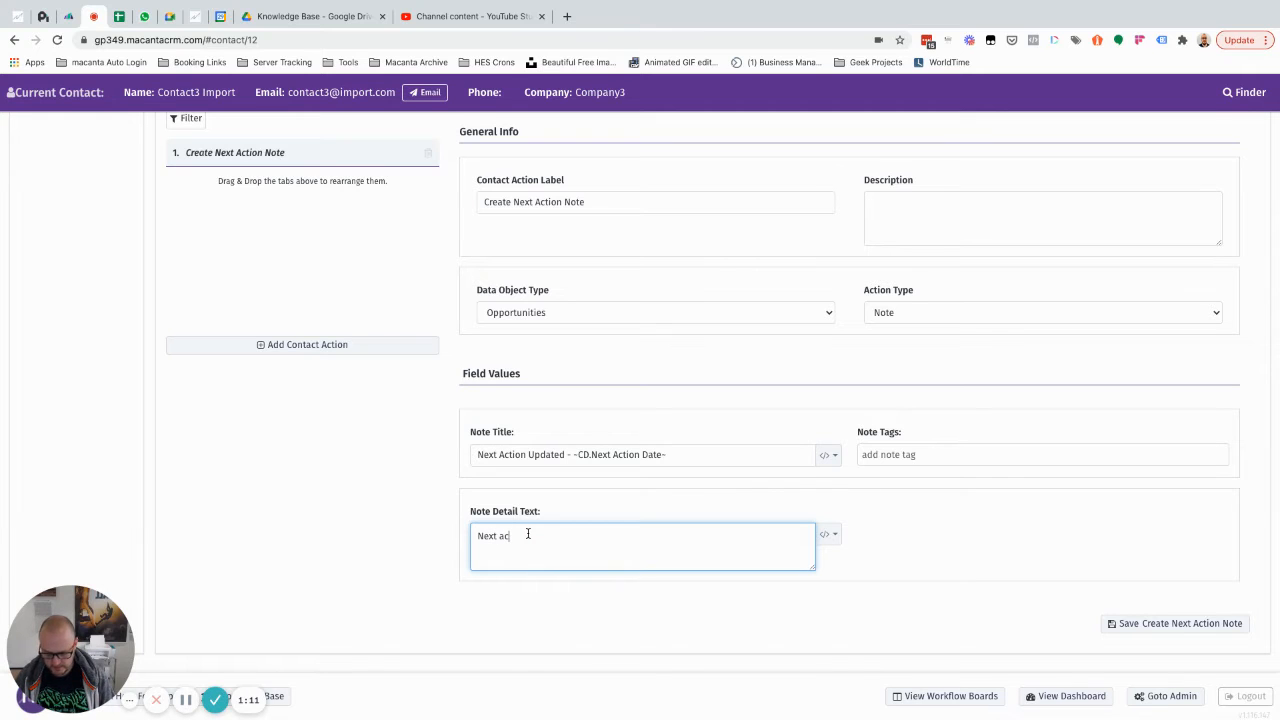
pyautogui.write('tion set for')
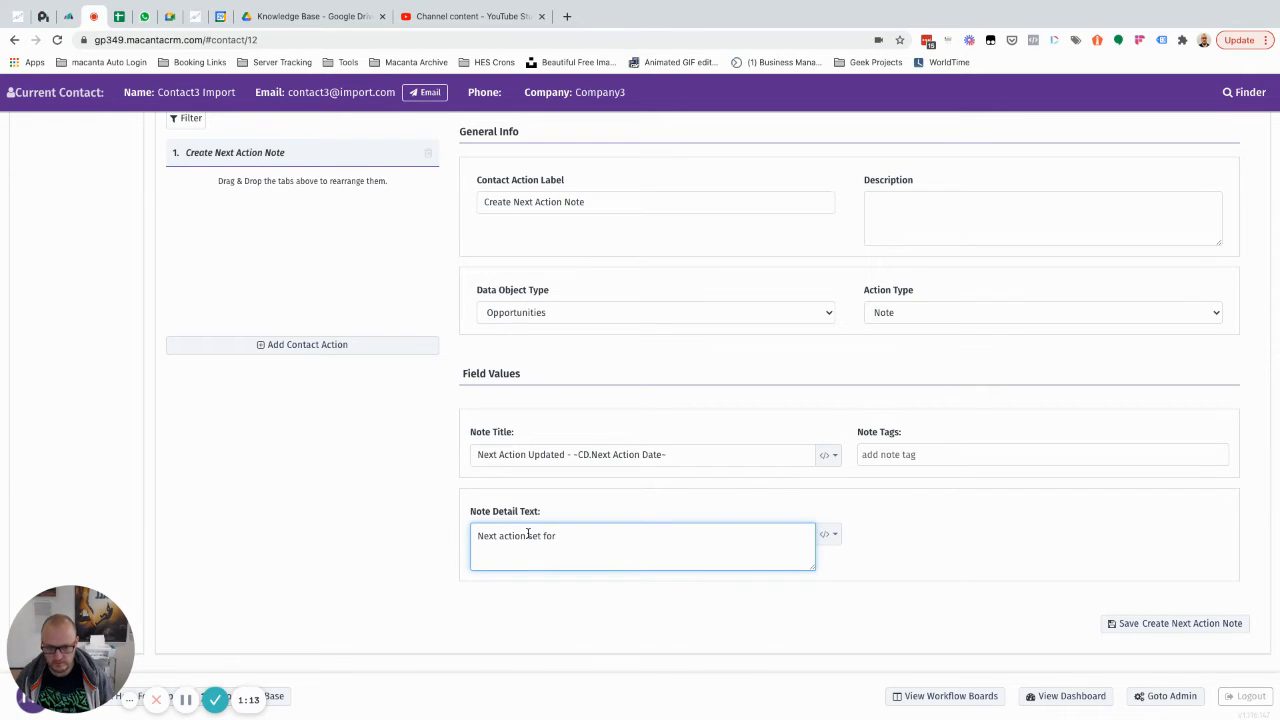
pyautogui.click(828, 534)
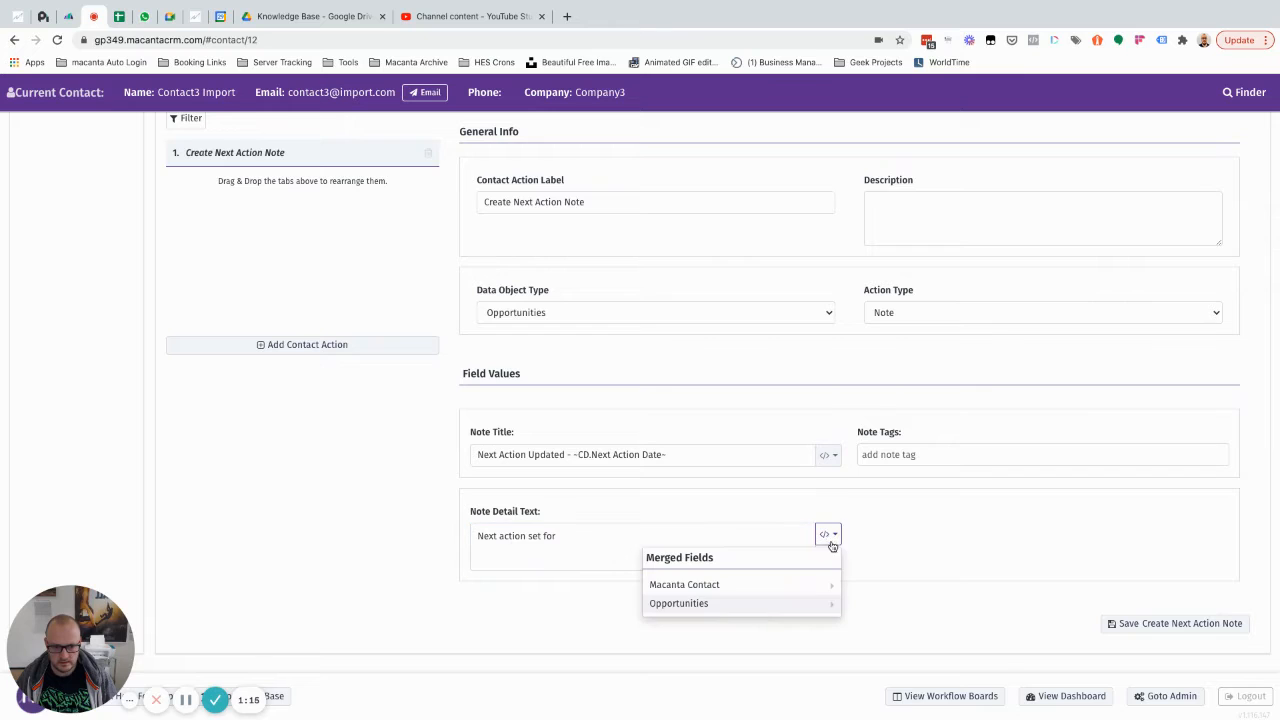
pyautogui.moveTo(788, 610)
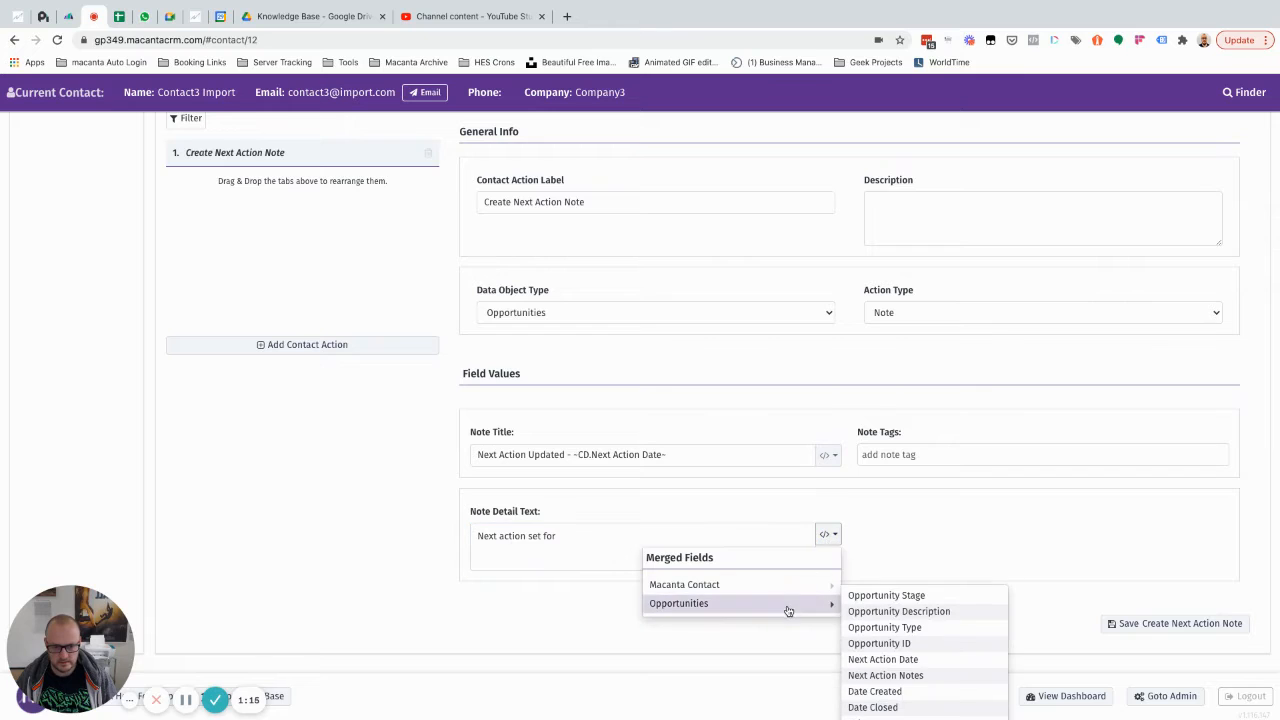
pyautogui.click(884, 659)
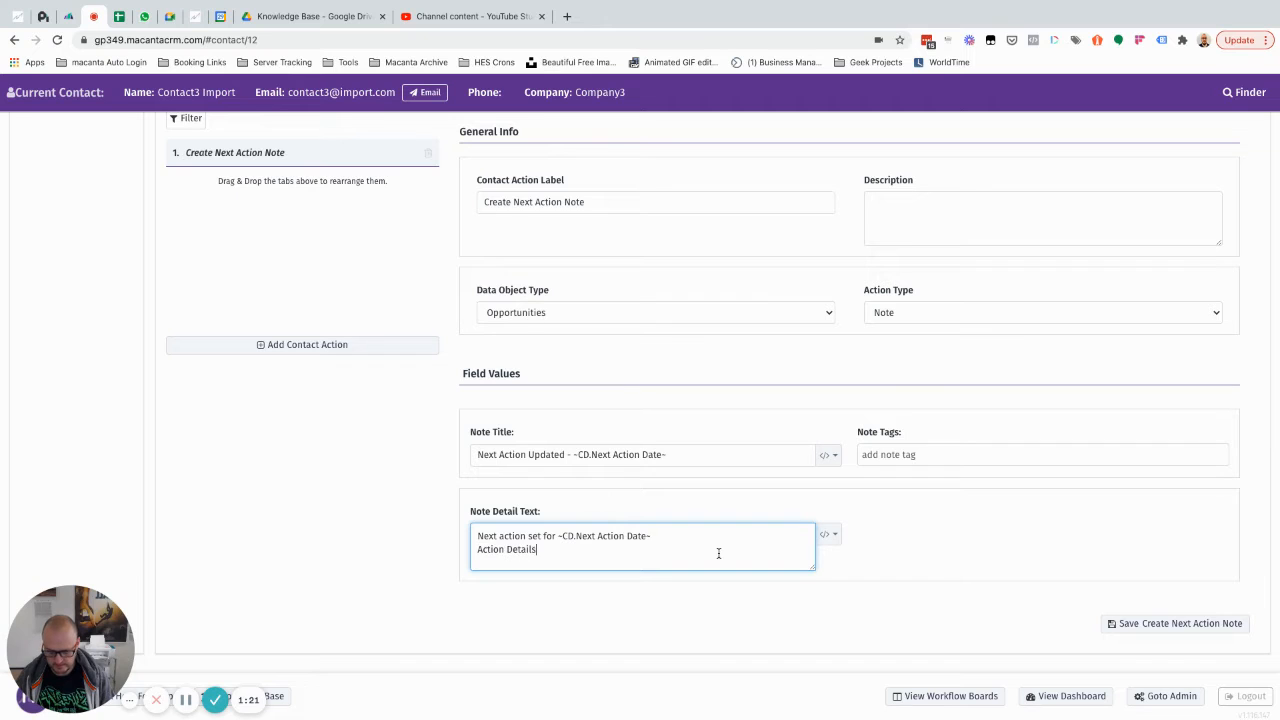
# Step: Complete the "Action Details:" line of the note text with the Next Action Notes merge field and tag the note #next_action
pyautogui.click(830, 534)
pyautogui.moveTo(800, 613)
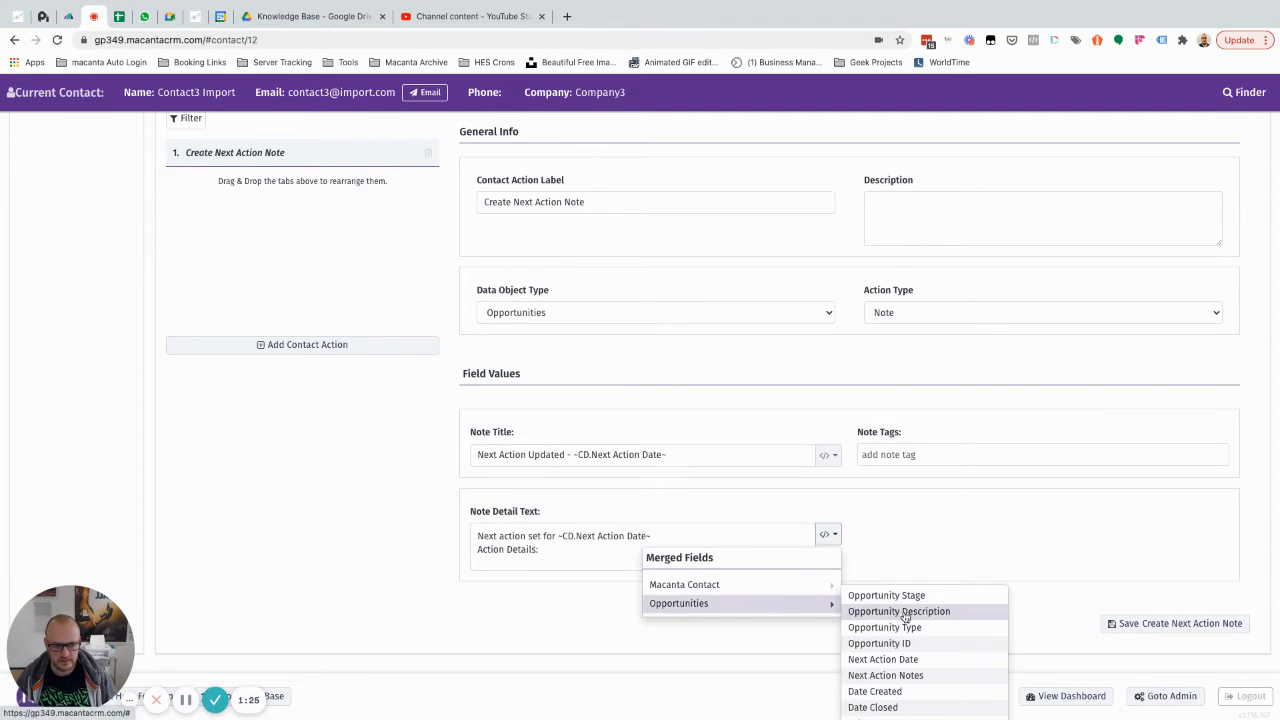
pyautogui.click(895, 677)
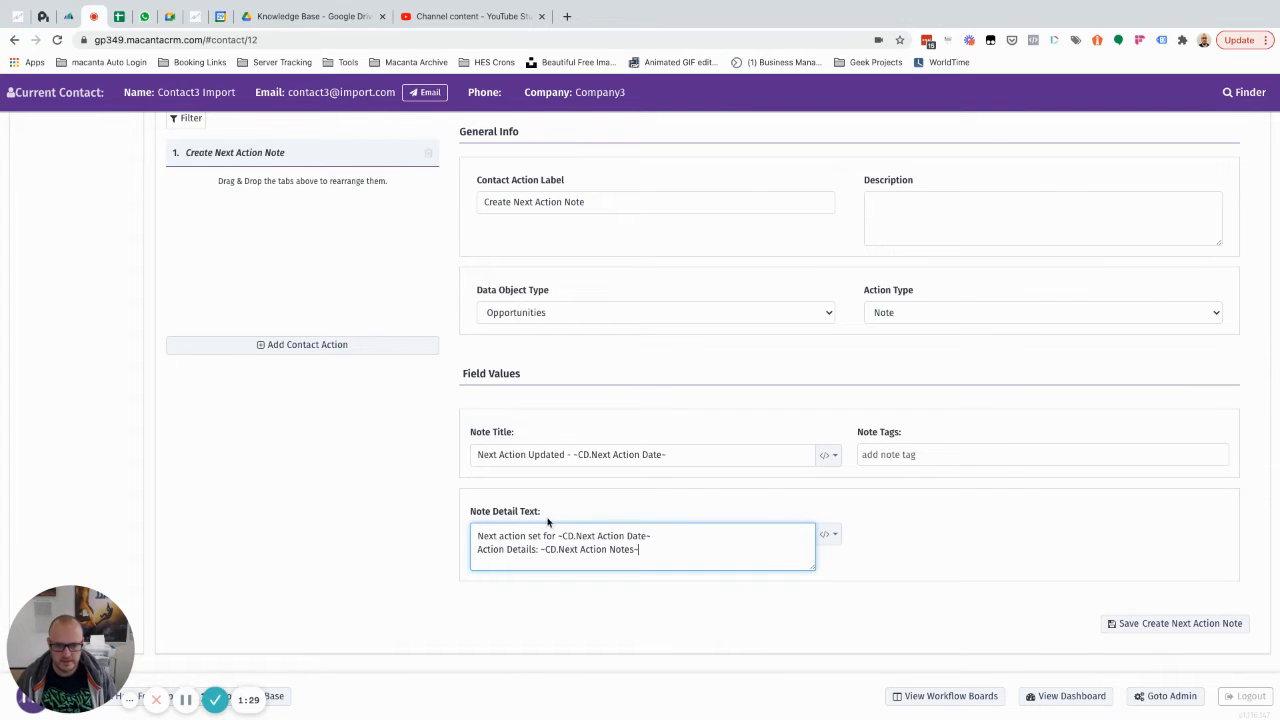
pyautogui.click(900, 454)
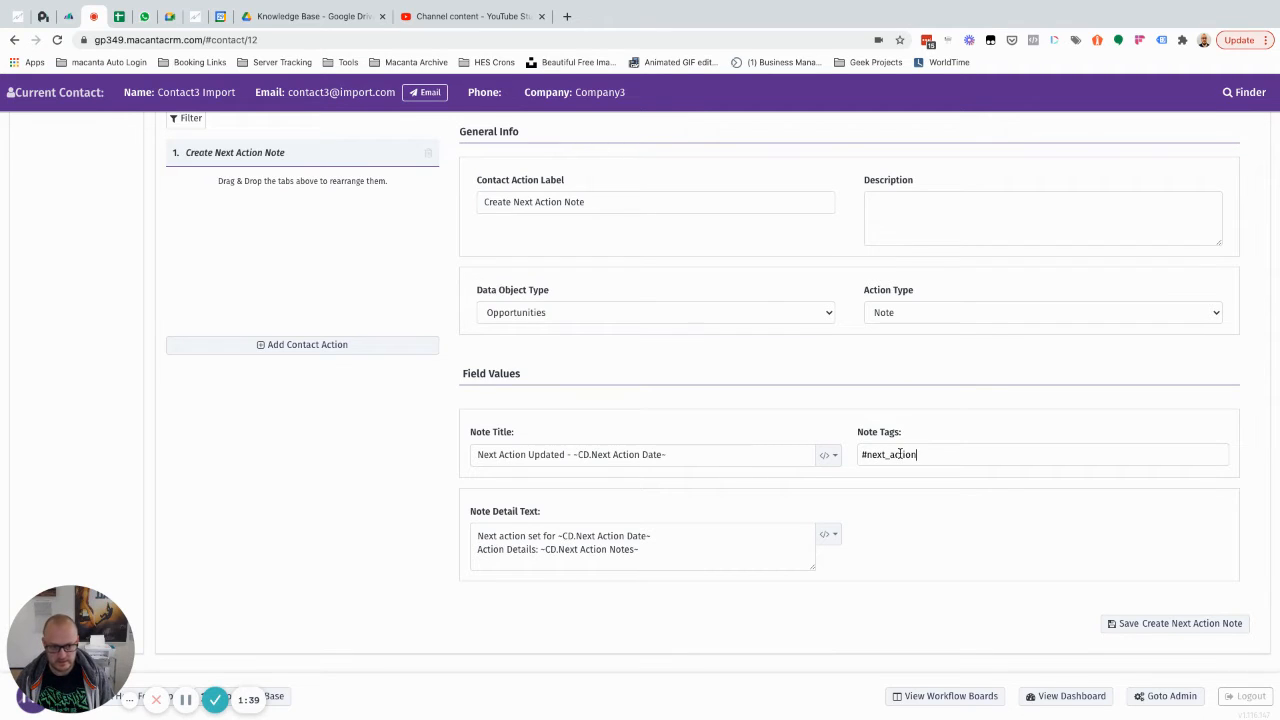
pyautogui.press('Return')
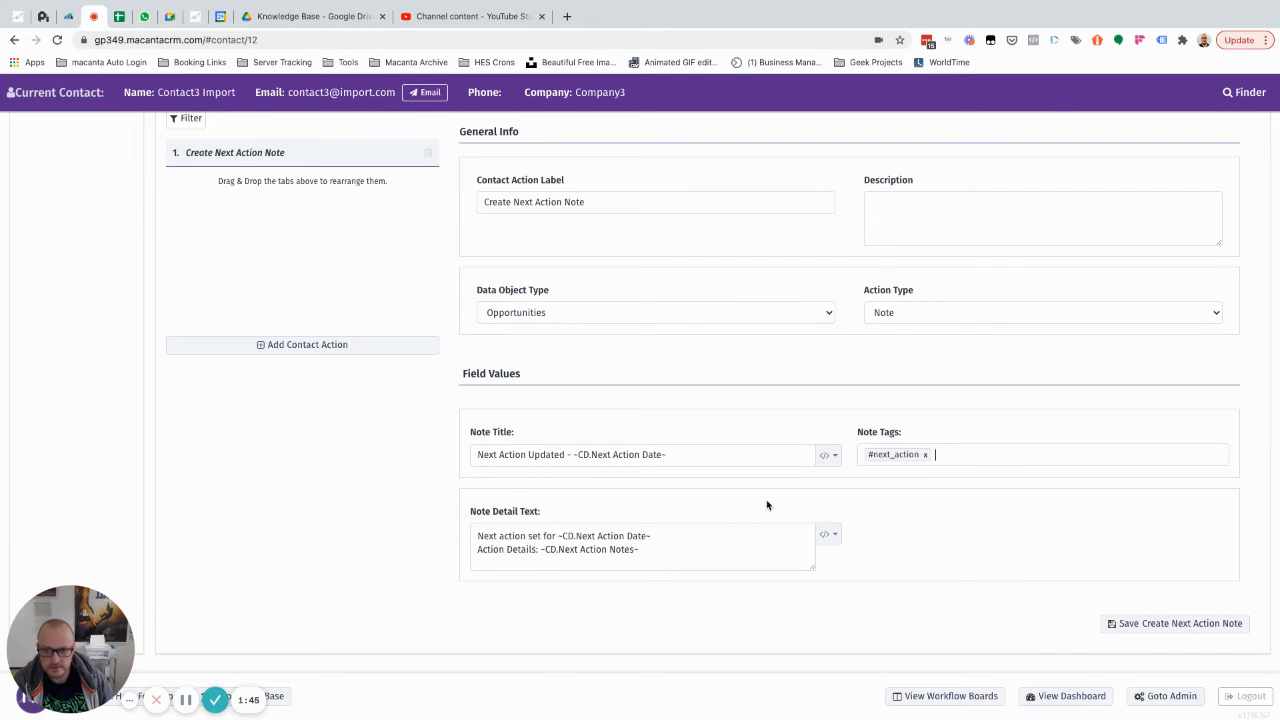
# Step: Copy the contact action's label and save the contact action
pyautogui.moveTo(594, 201); pyautogui.dragTo(477, 204)
pyautogui.hotkey('ctrl', 'c')
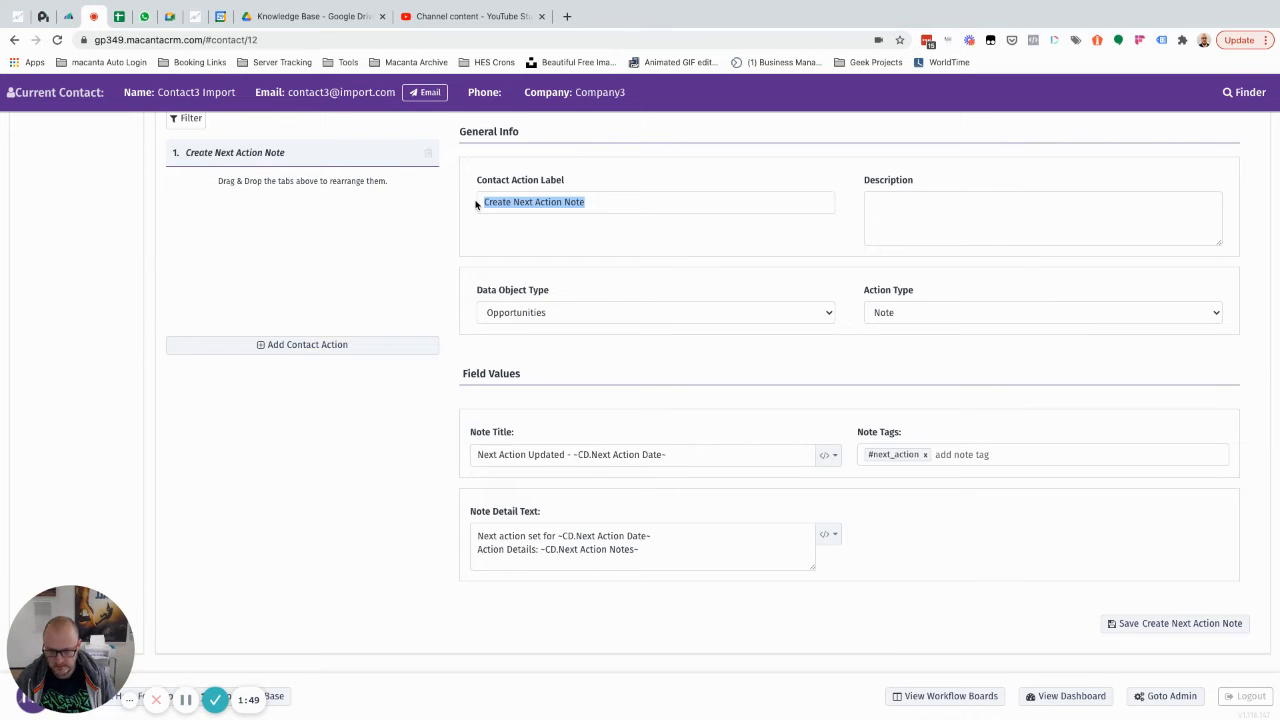
pyautogui.click(1028, 602)
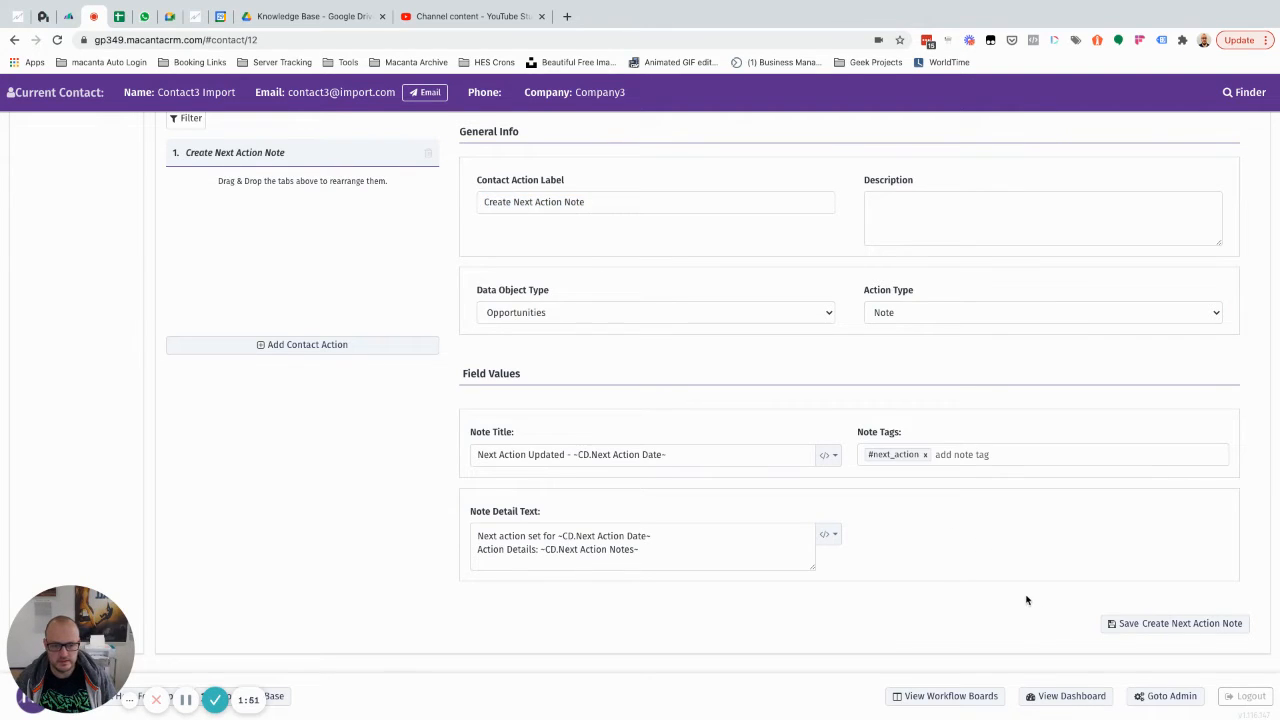
pyautogui.click(1154, 624)
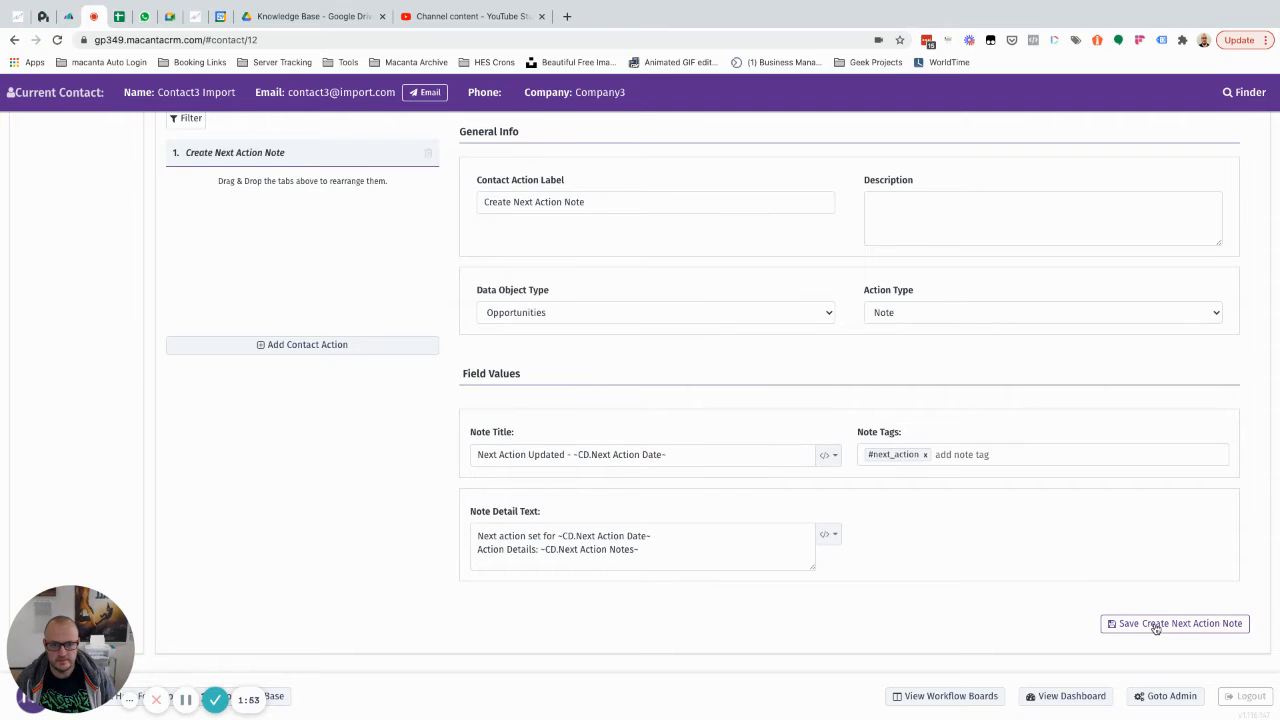
# Step: Add a trigger action labelled "Create Next Action Note" using the copied label, with Opportunities as its data object type
pyautogui.scroll(3, 720, 337)
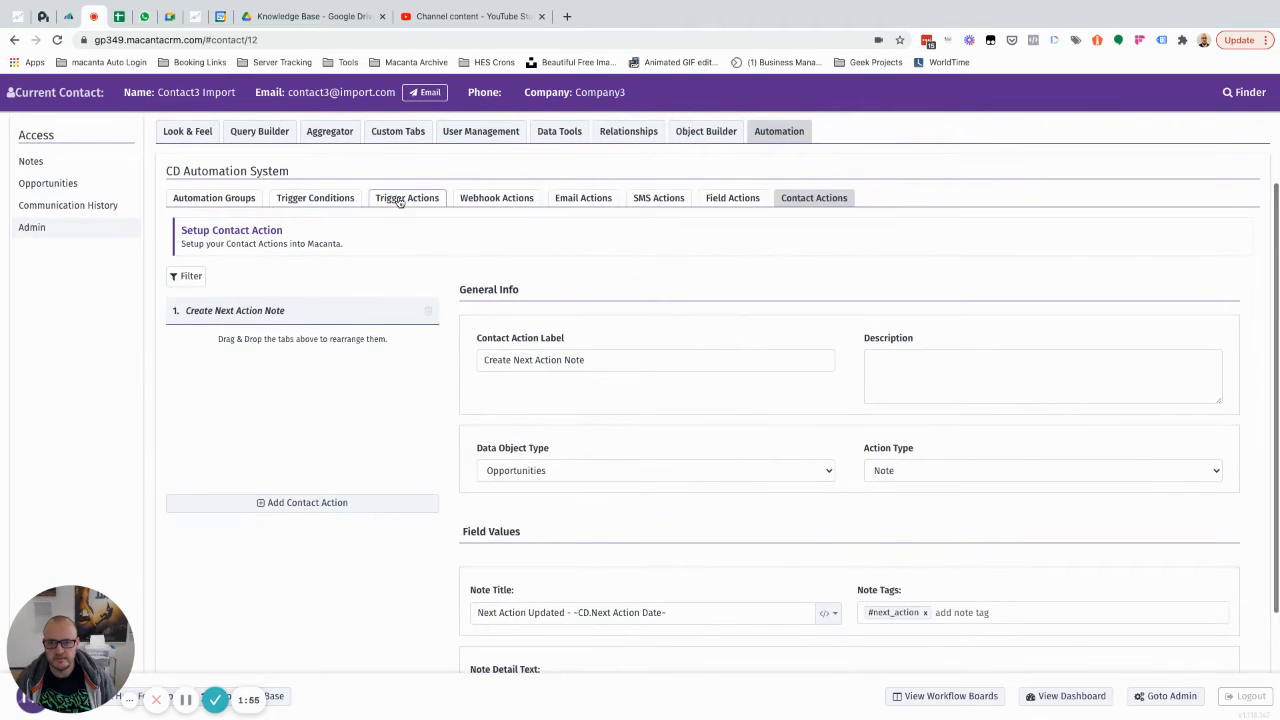
pyautogui.click(399, 201)
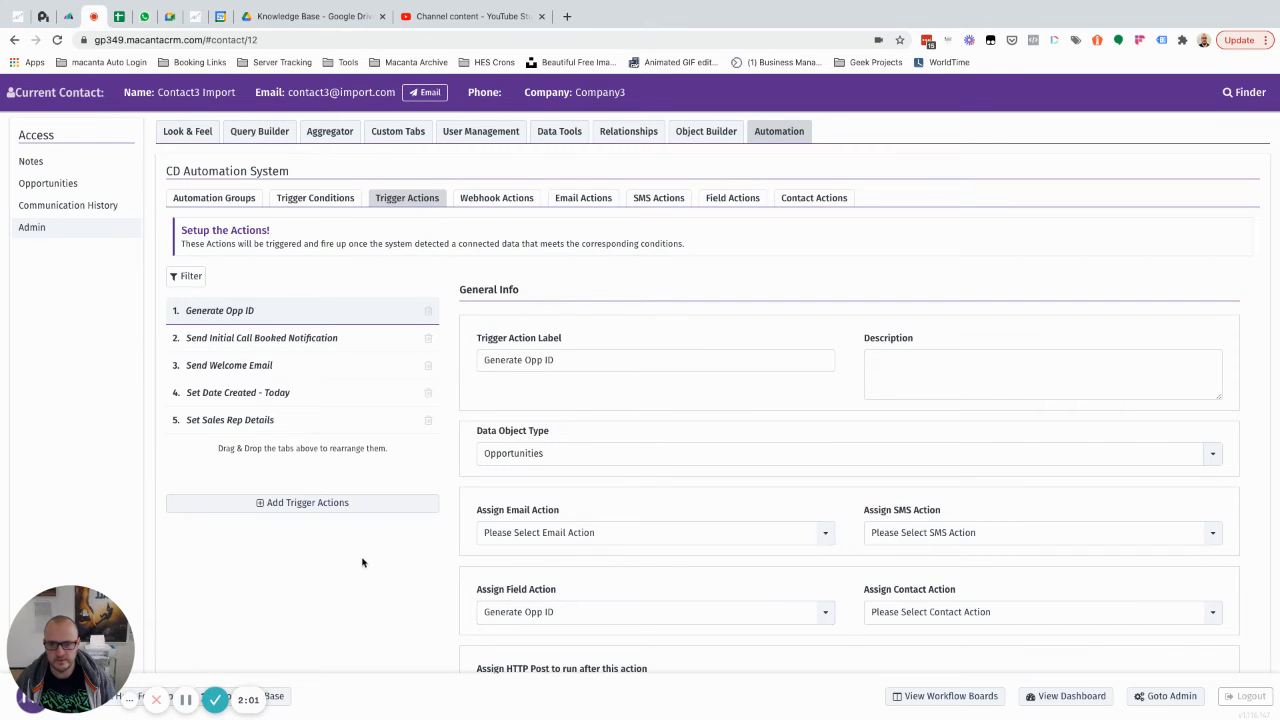
pyautogui.click(281, 504)
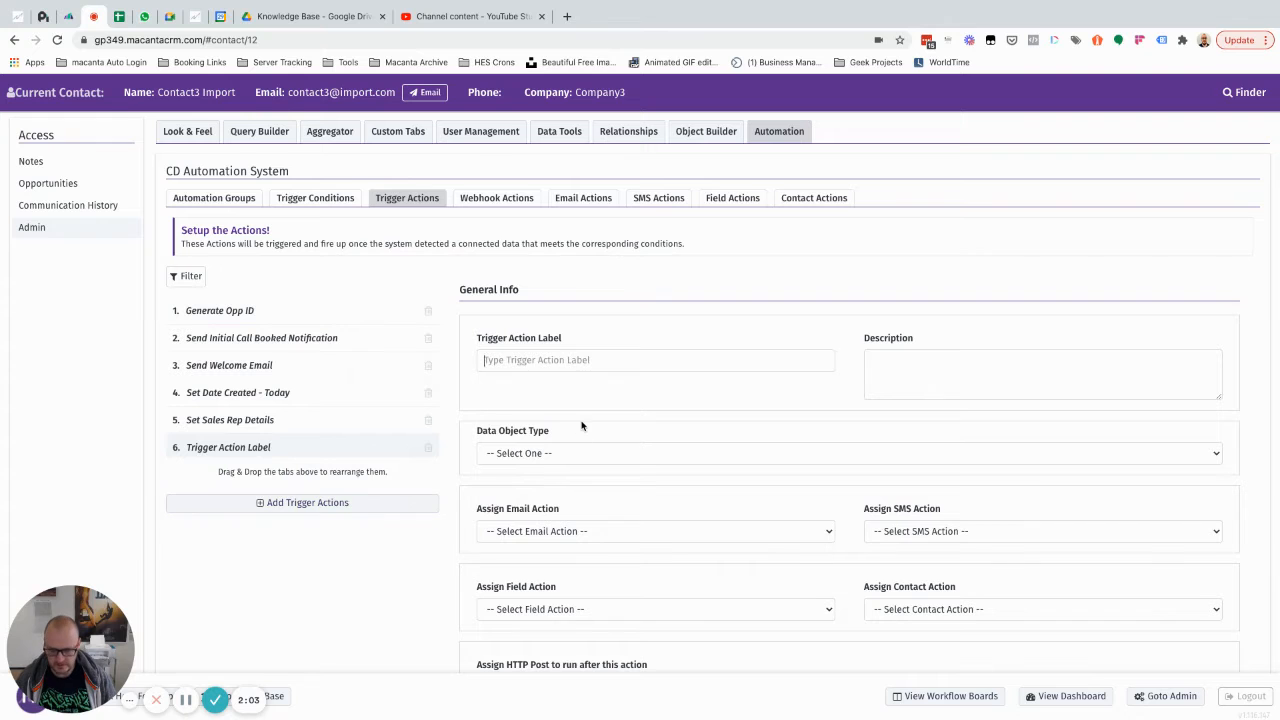
pyautogui.hotkey('ctrl', 'v')
pyautogui.scroll(-1, 590, 425)
pyautogui.click(575, 392)
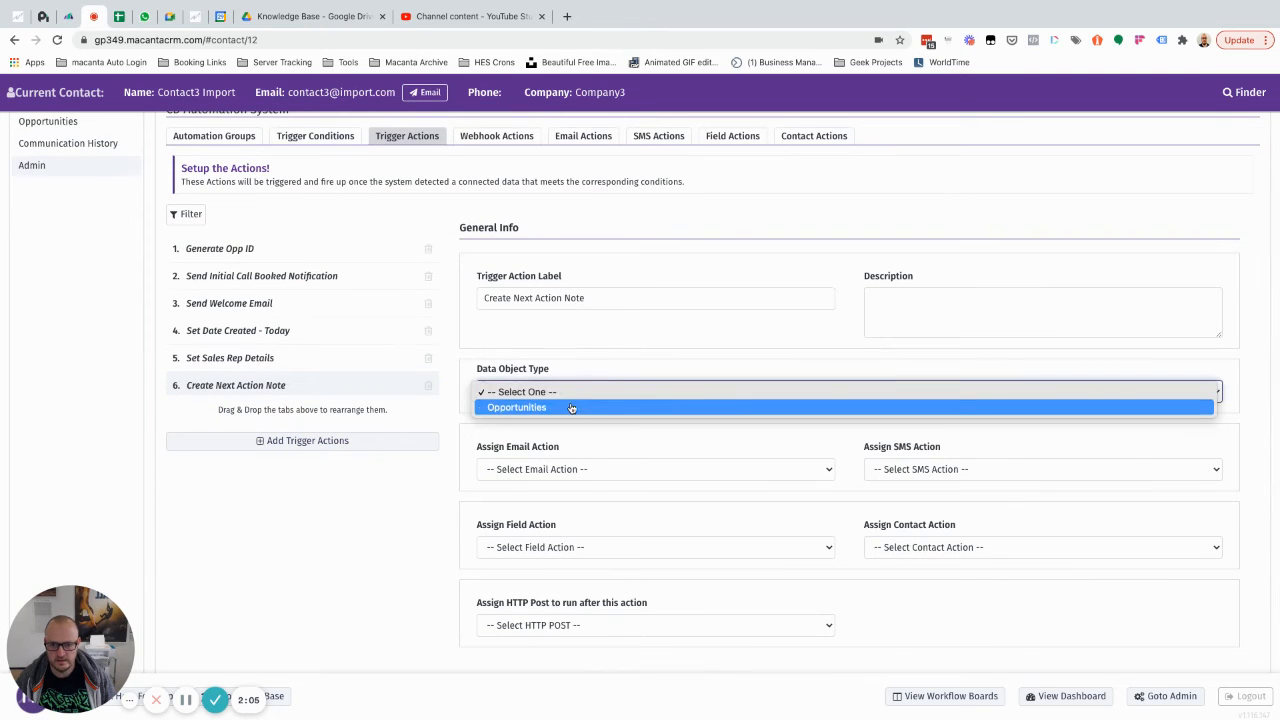
pyautogui.click(571, 408)
# Step: Set the trigger action's contact relationship to Client and save the trigger action
pyautogui.scroll(-5, 700, 474)
pyautogui.click(531, 427)
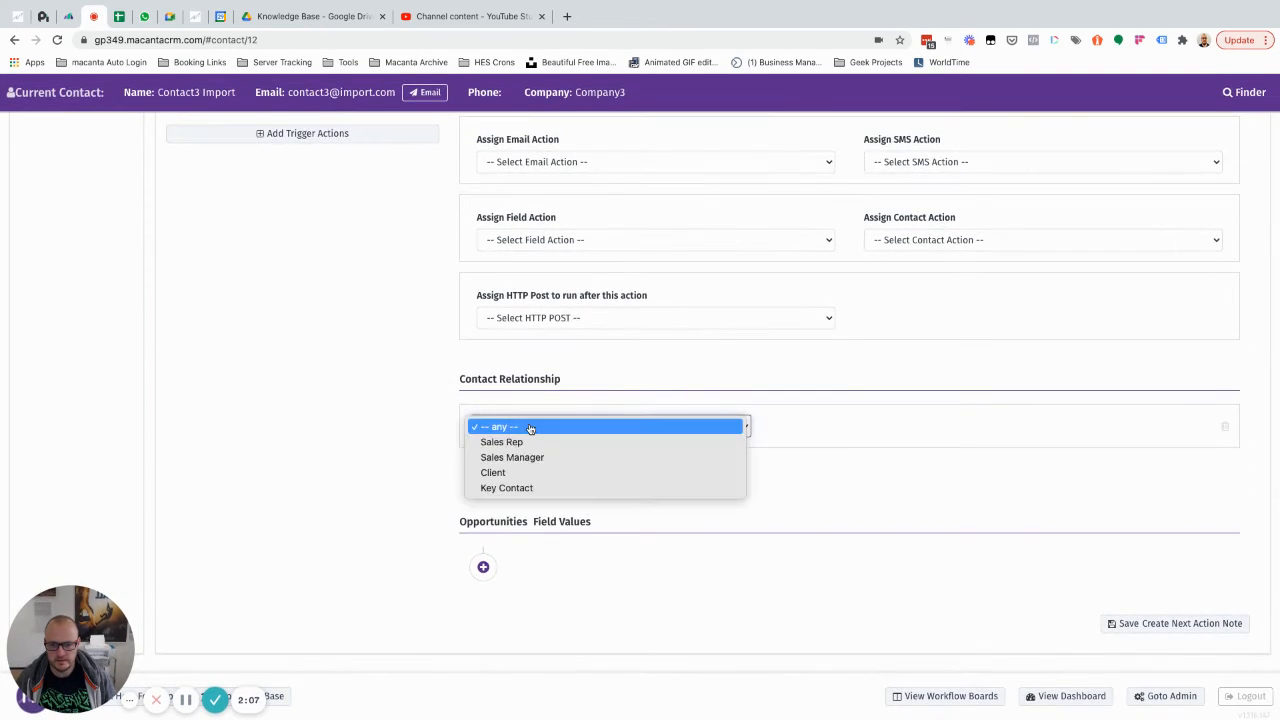
pyautogui.click(493, 472)
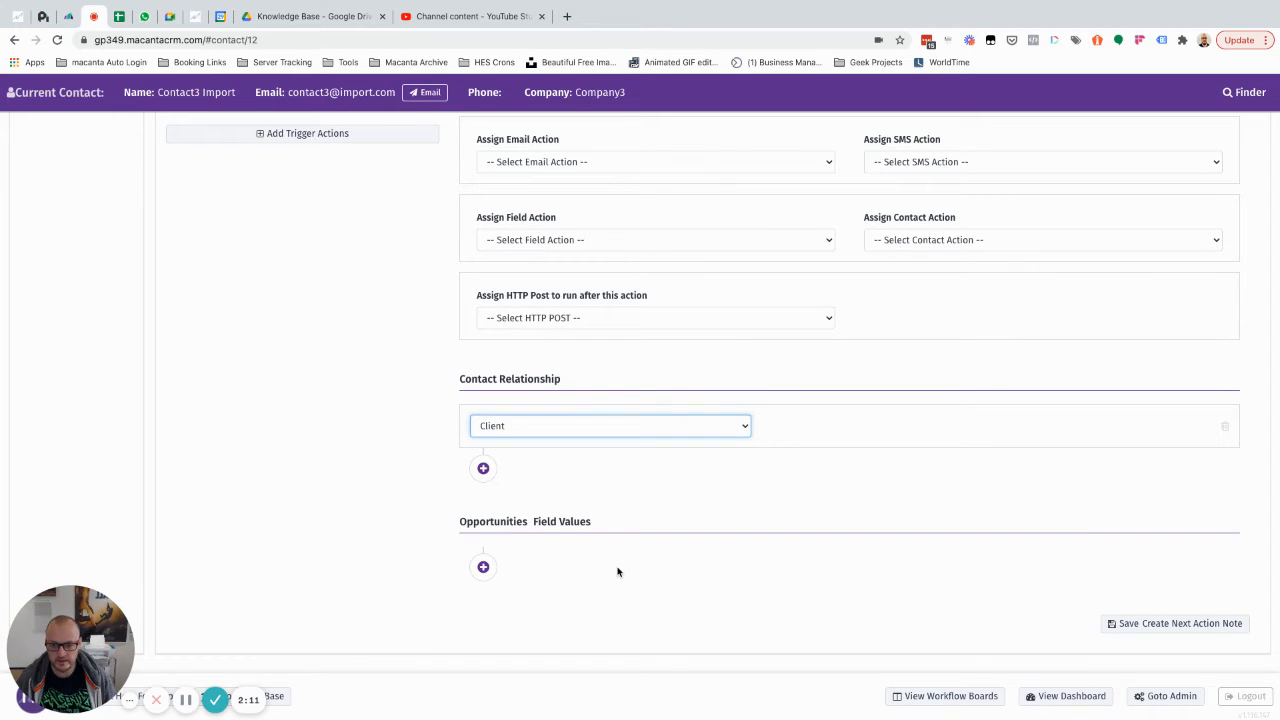
pyautogui.click(1152, 626)
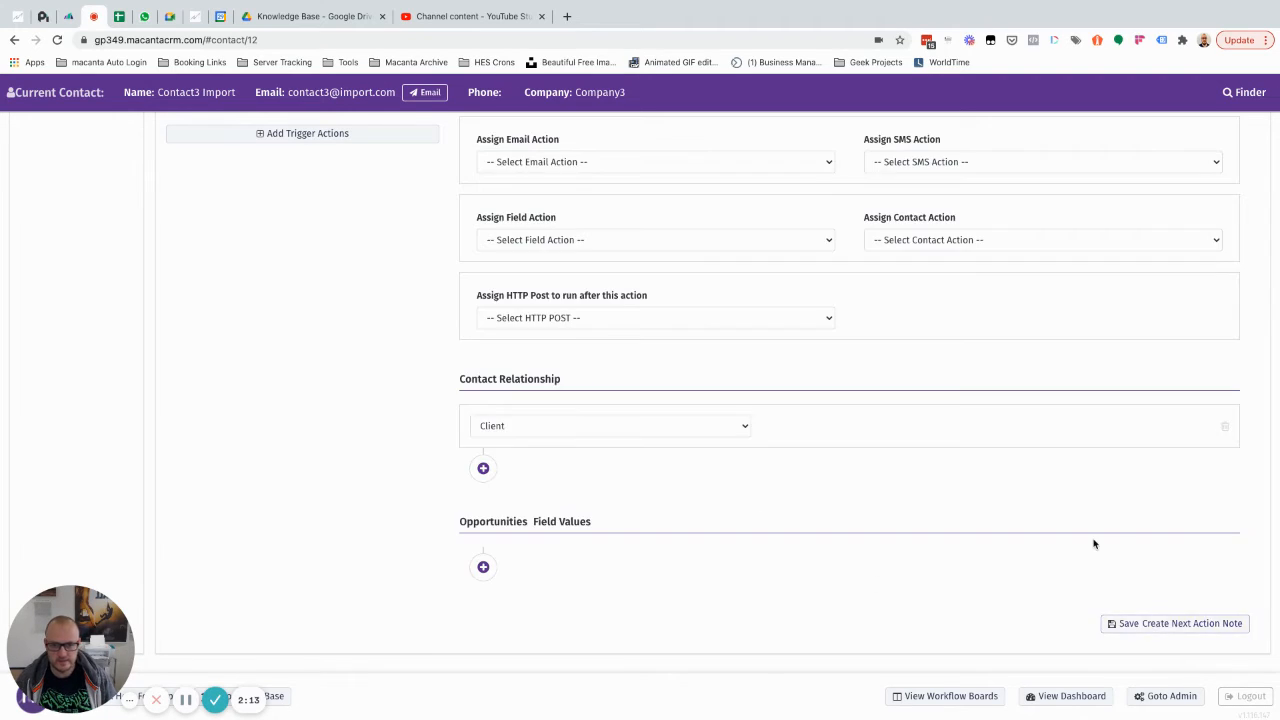
# Step: Try to assign a contact action to the Create Next Action Note trigger action
pyautogui.click(552, 318)
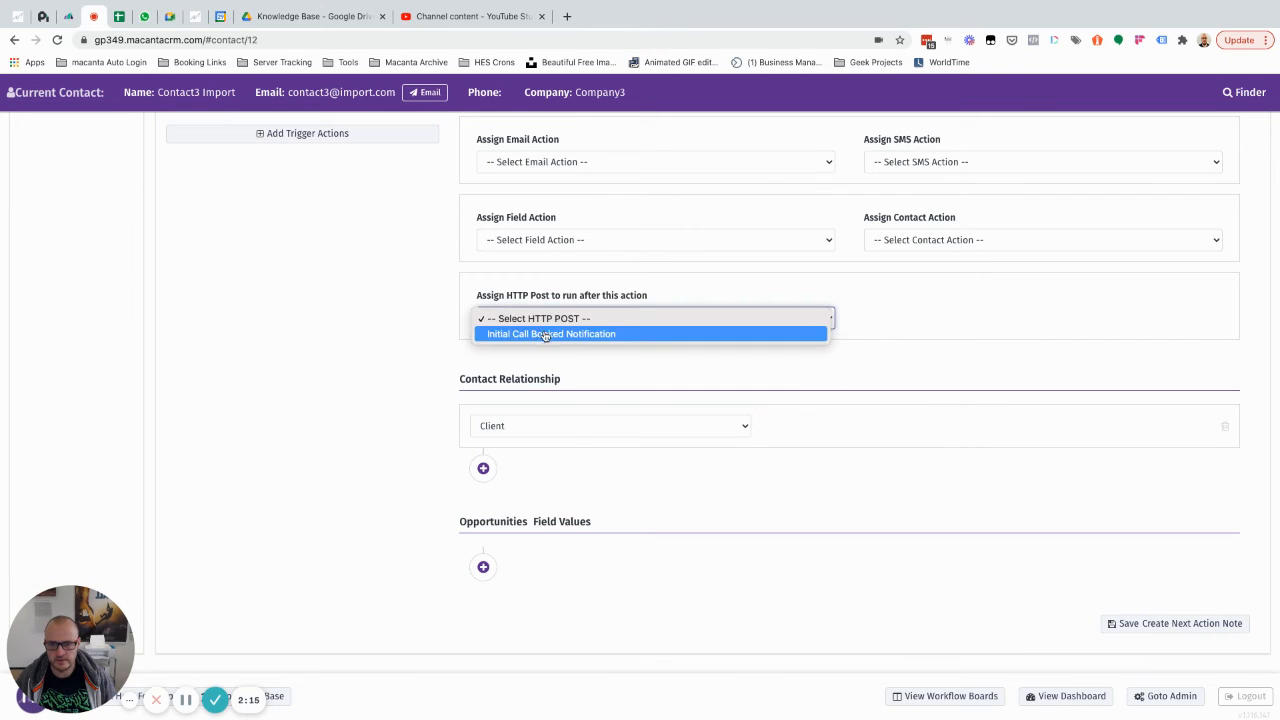
pyautogui.click(660, 296)
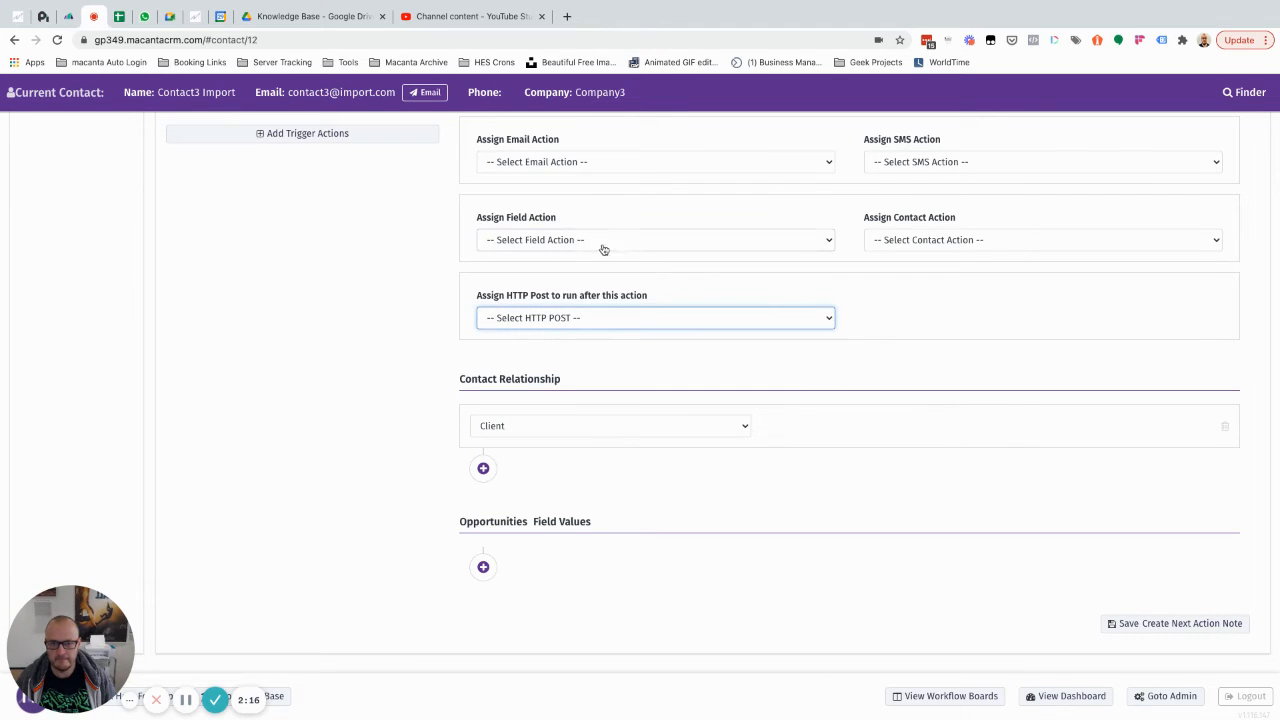
pyautogui.click(880, 245)
pyautogui.click(885, 280)
# Step: Add a new trigger condition labelled "Next Action Amended"
pyautogui.scroll(2, 640, 289)
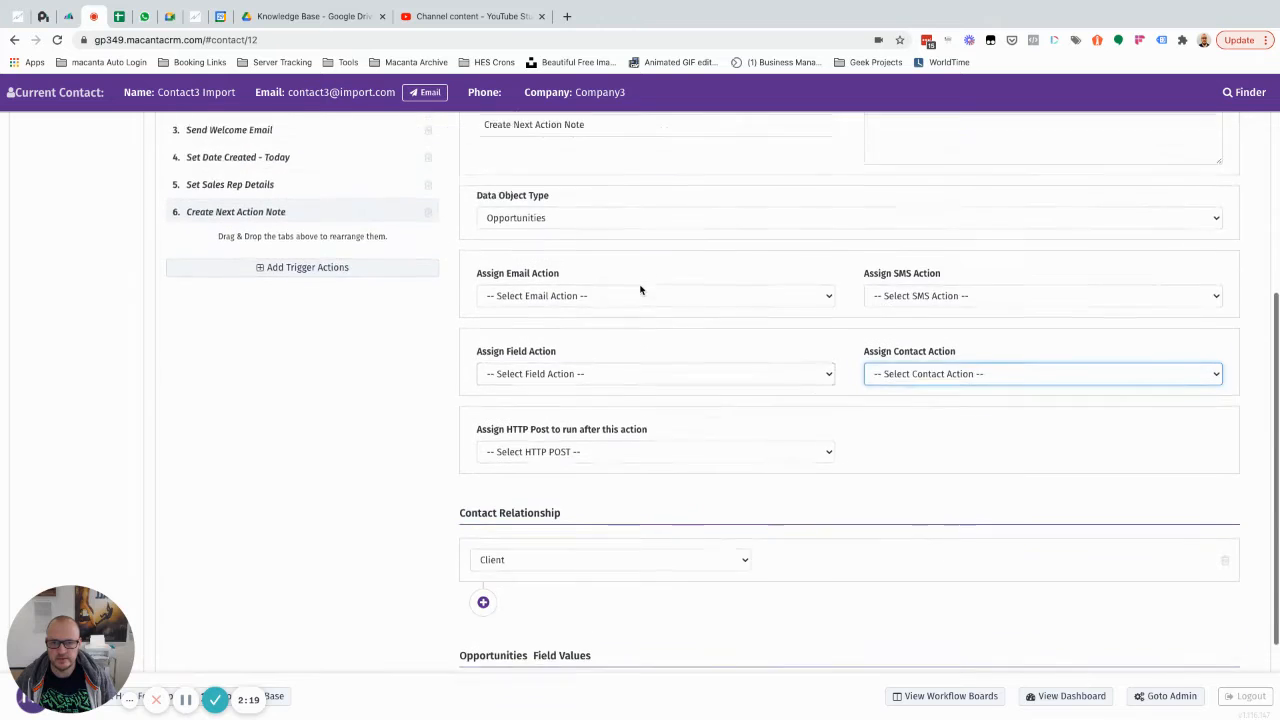
pyautogui.scroll(5, 640, 289)
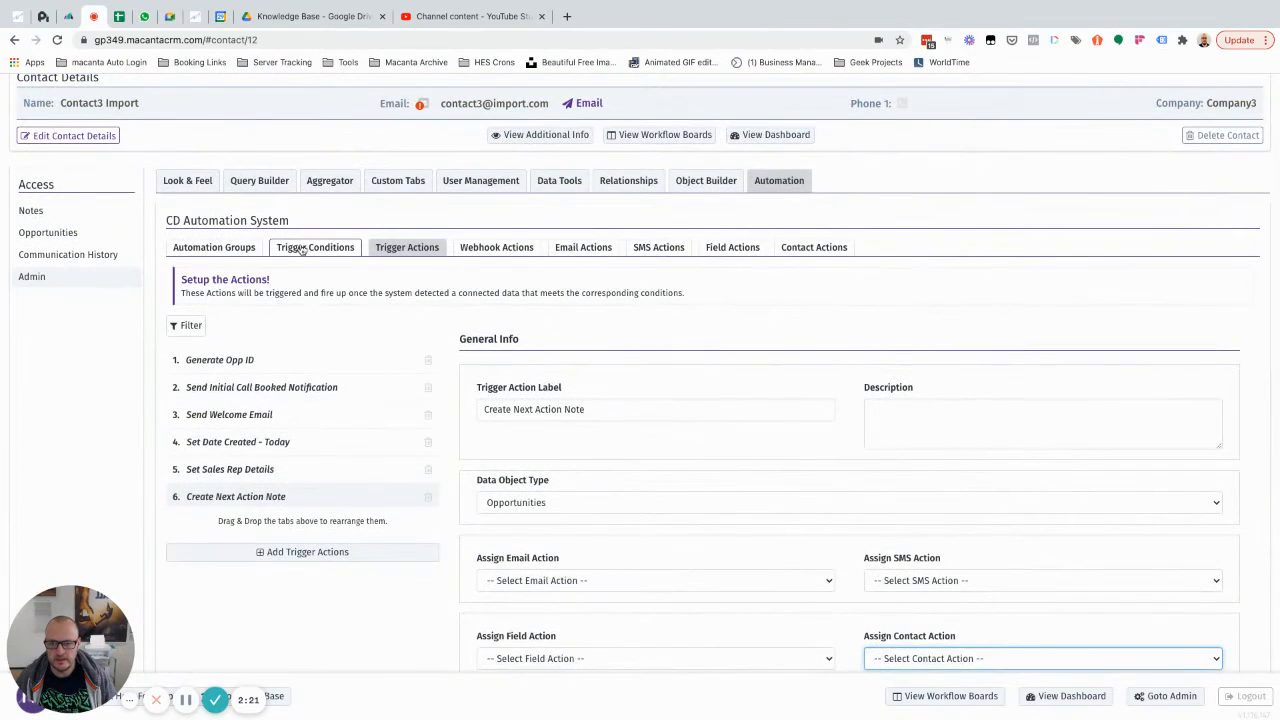
pyautogui.click(301, 250)
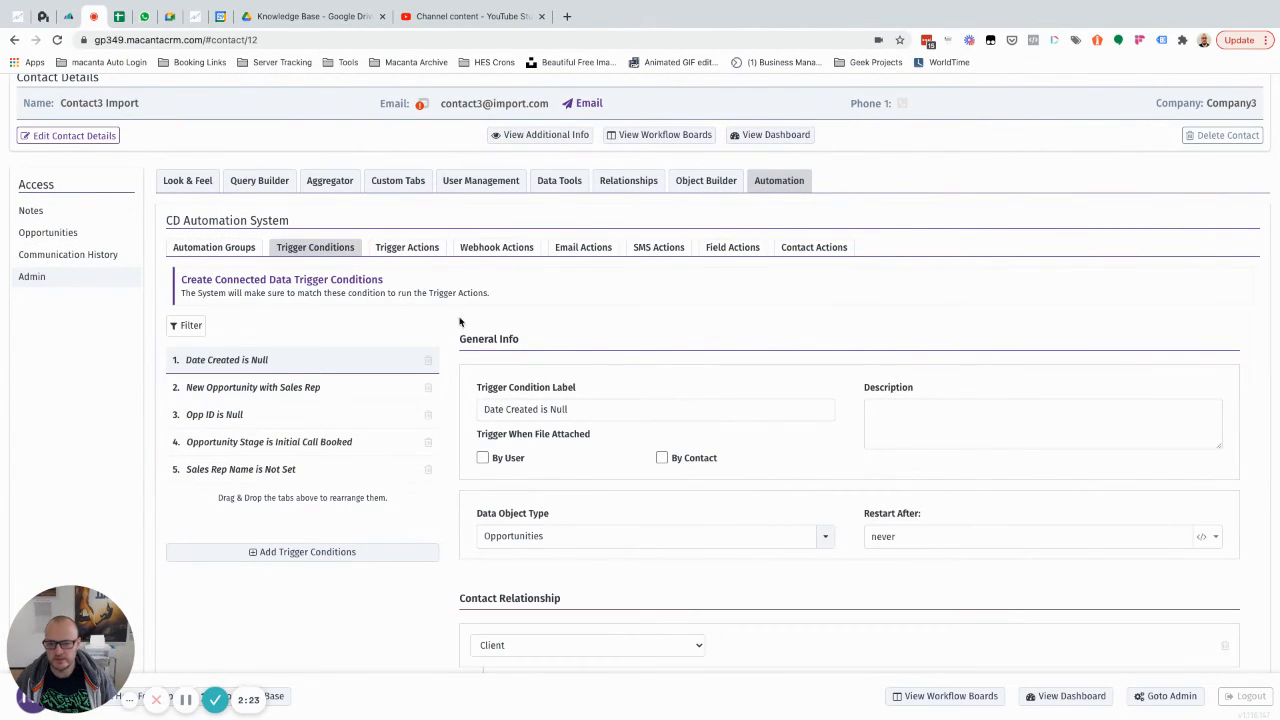
pyautogui.click(284, 554)
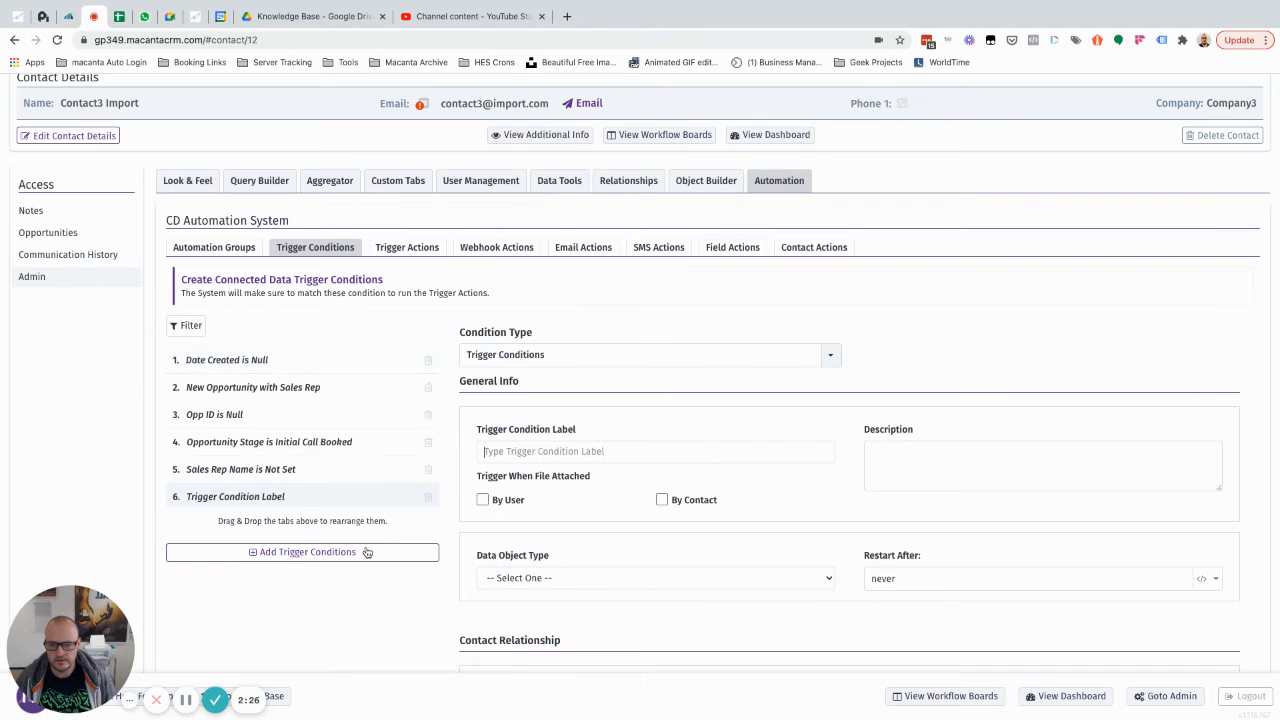
pyautogui.click(504, 452)
pyautogui.write('Next Ac')
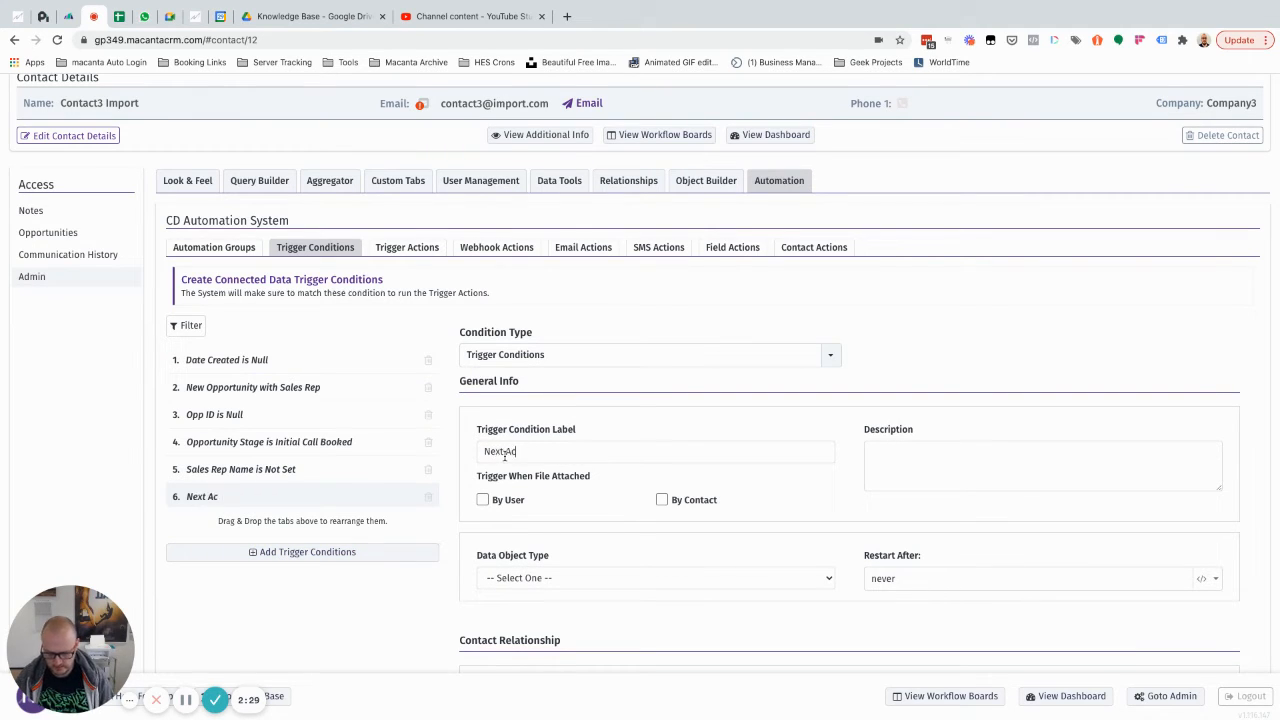
pyautogui.write('tion AMended')
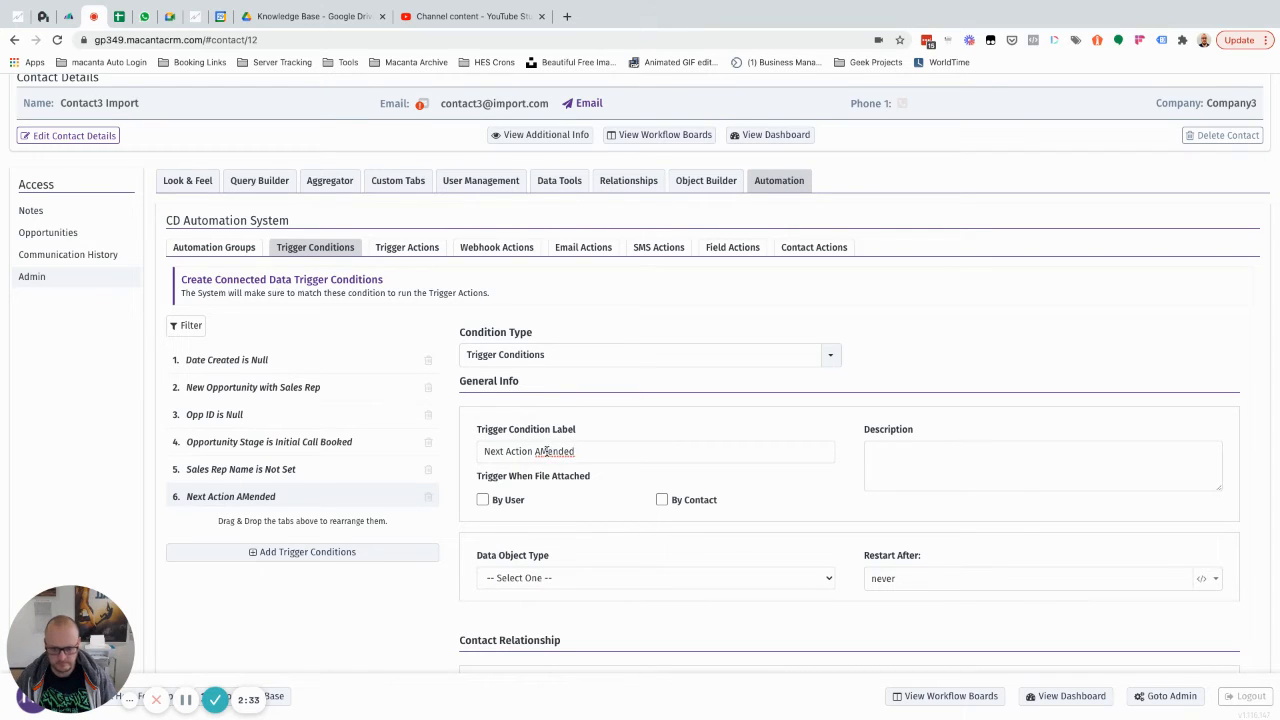
pyautogui.press('BackSpace')
pyautogui.write('m')
# Step: Set the new condition's data object type to Opportunities, its restart interval to 1 day and its contact relationship to Client
pyautogui.scroll(-2, 548, 454)
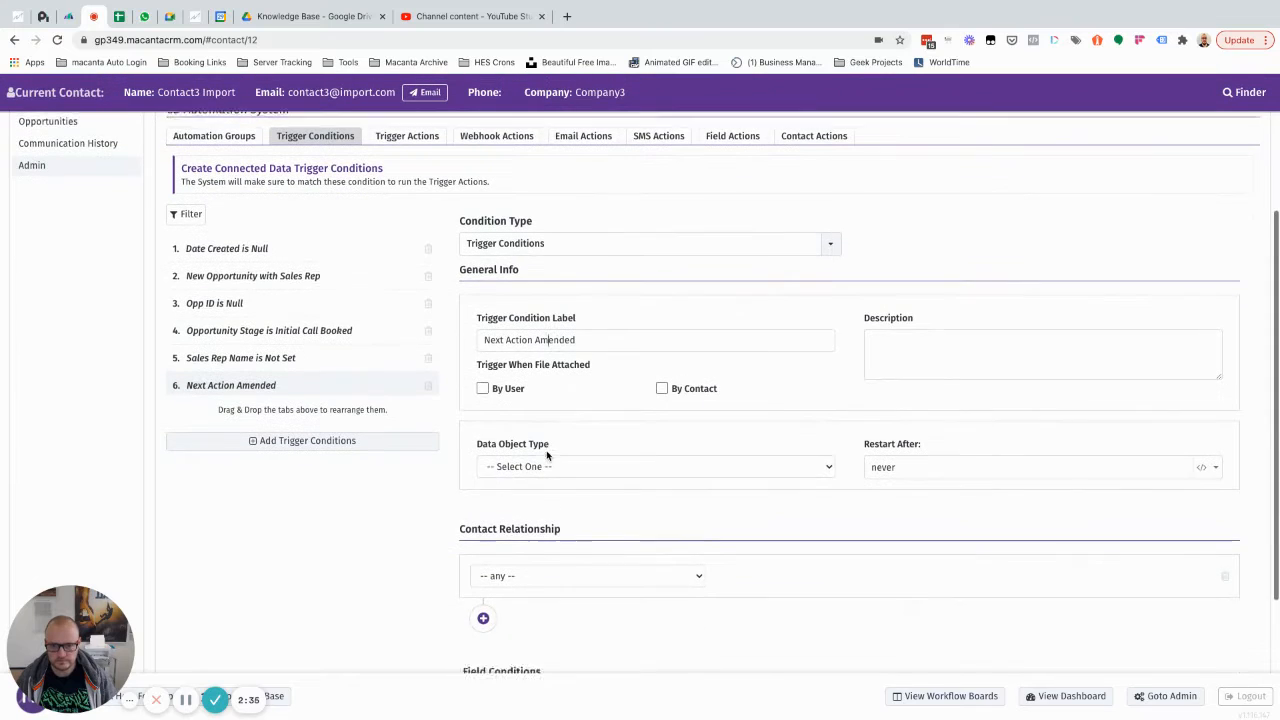
pyautogui.click(551, 462)
pyautogui.click(608, 476)
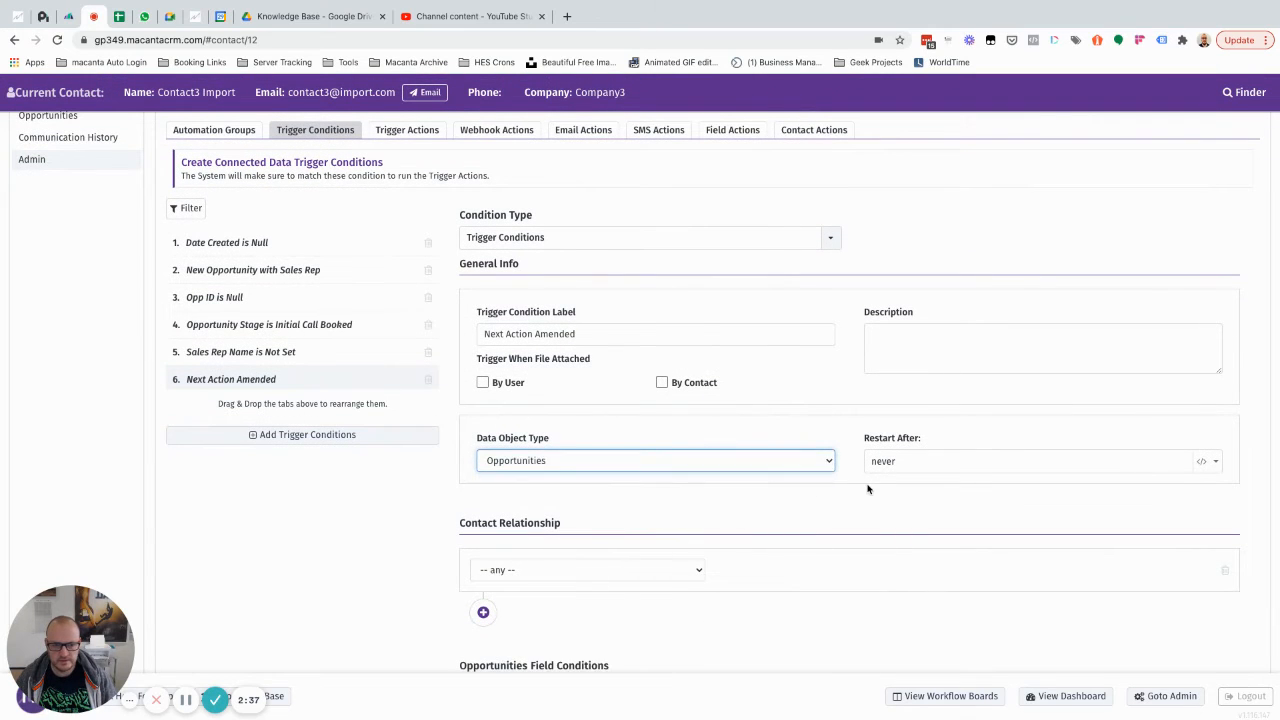
pyautogui.scroll(-1, 868, 489)
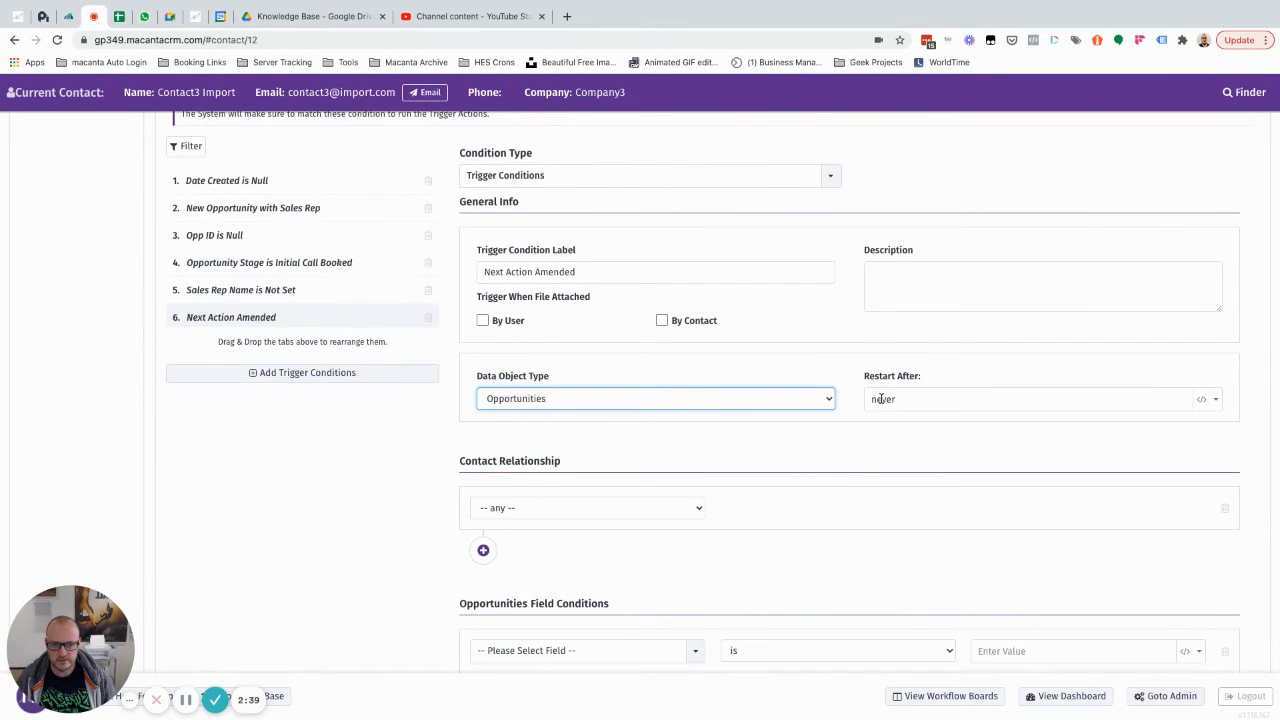
pyautogui.doubleClick(882, 399)
pyautogui.write('1 day')
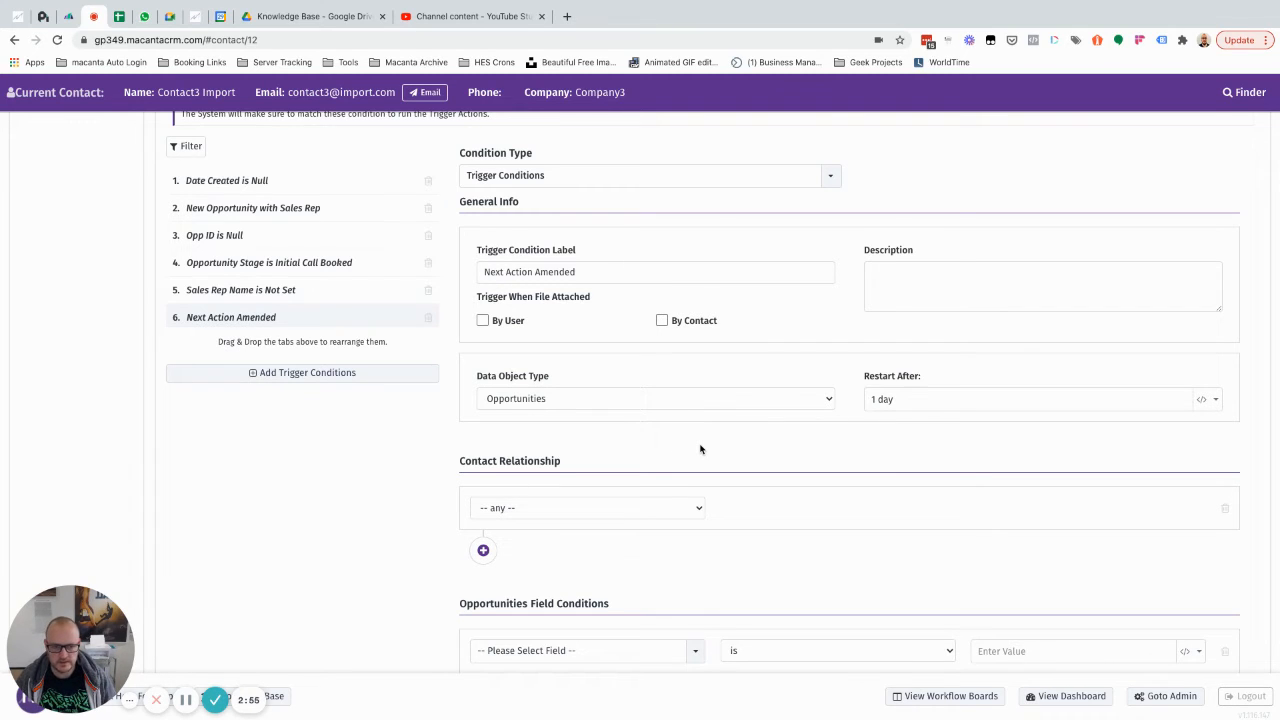
pyautogui.click(571, 508)
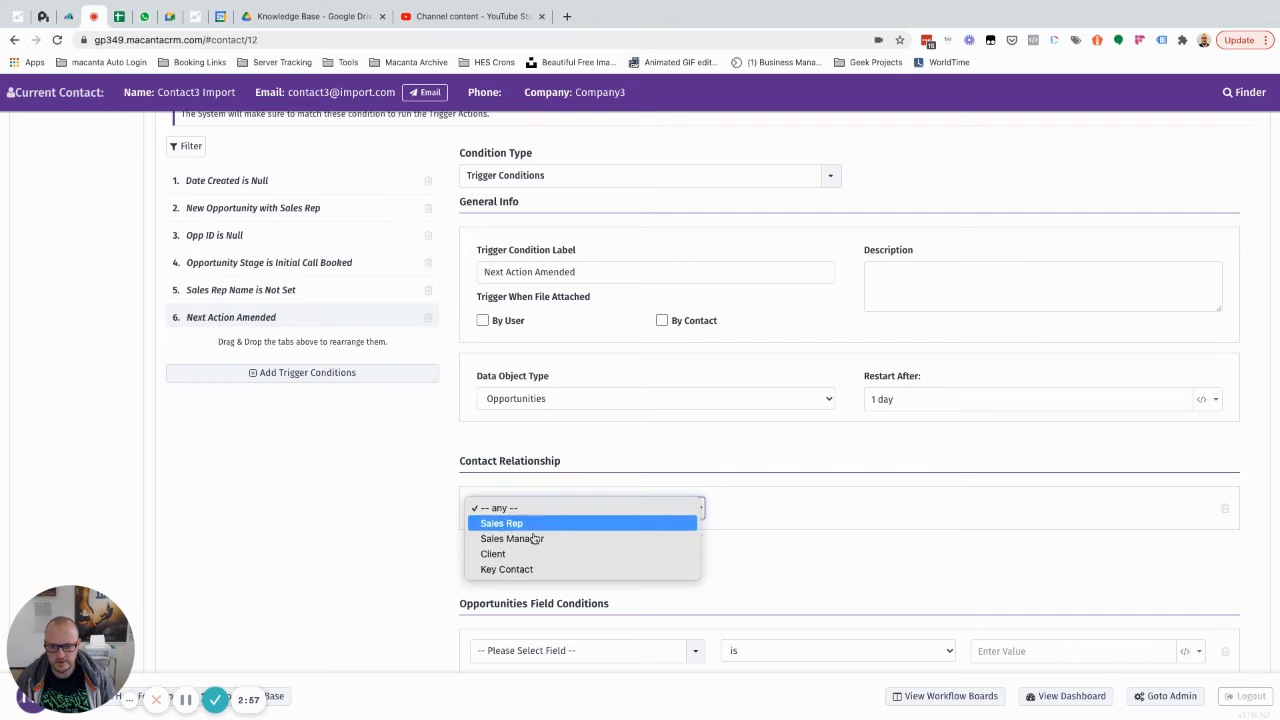
pyautogui.click(493, 554)
# Step: Add an Opportunities field condition requiring Next Action Date to be Amended, and save the trigger condition
pyautogui.scroll(-2, 748, 563)
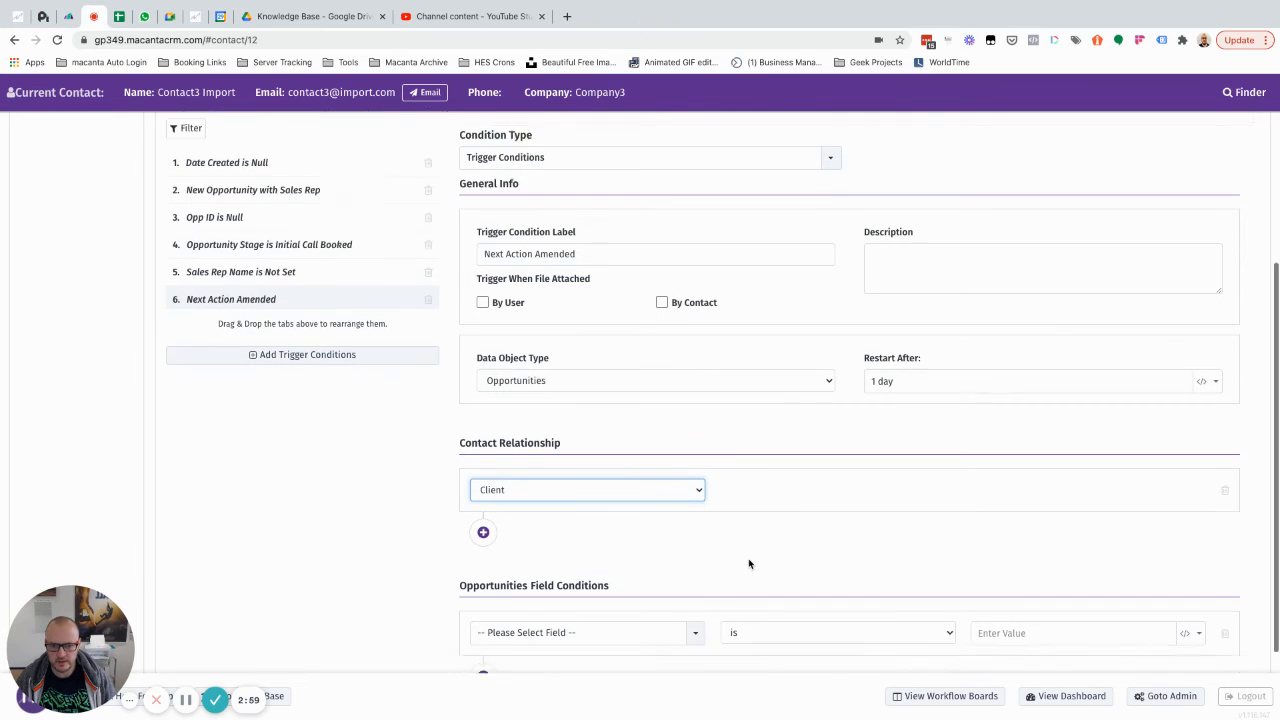
pyautogui.click(551, 533)
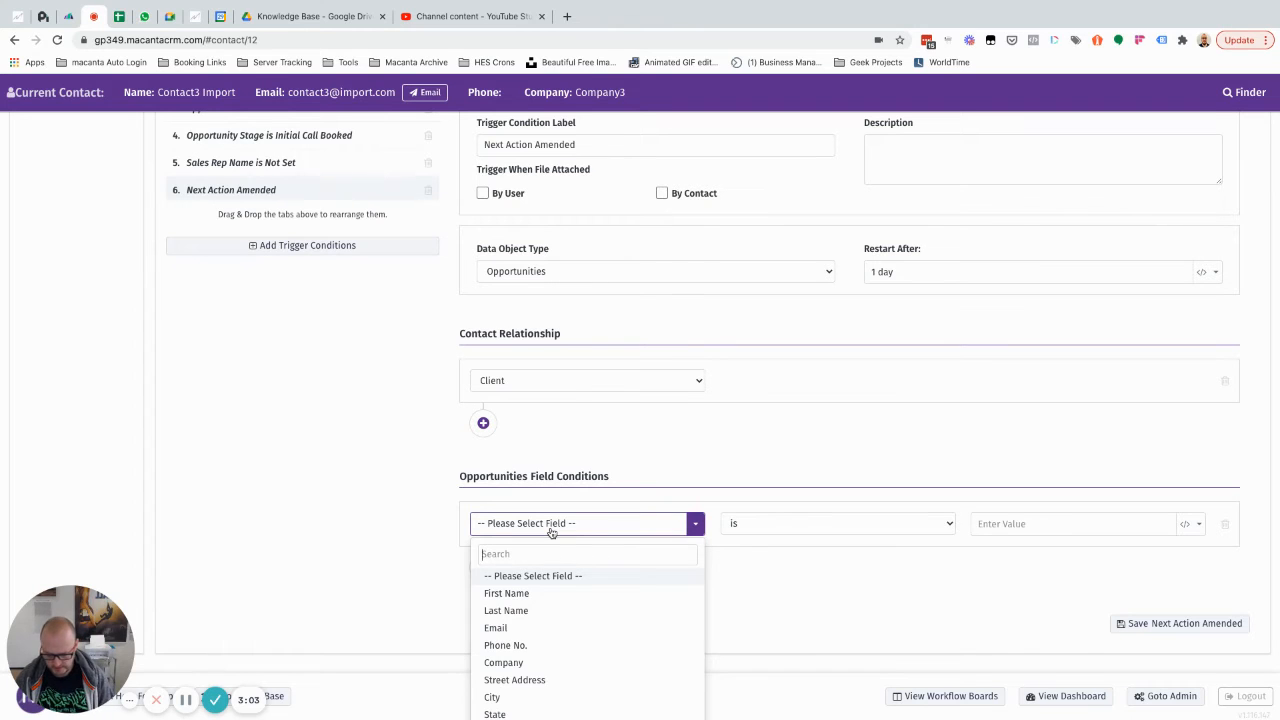
pyautogui.write('next')
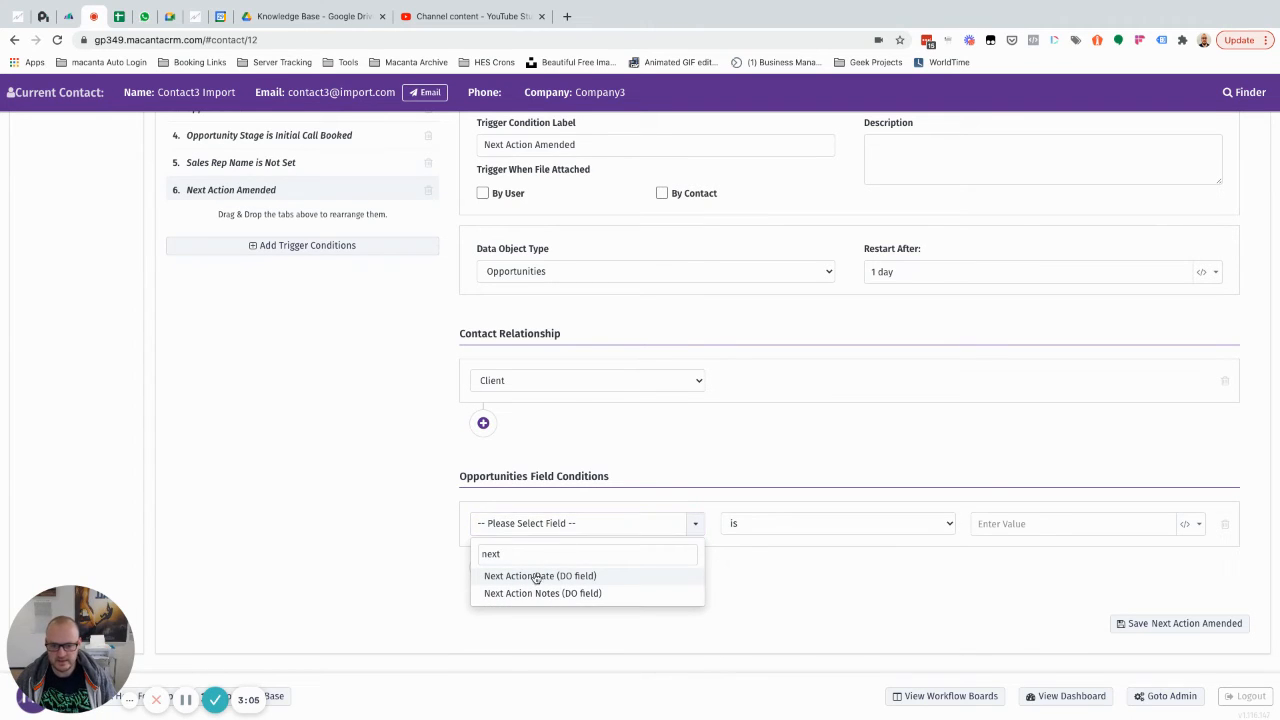
pyautogui.click(536, 577)
pyautogui.click(785, 530)
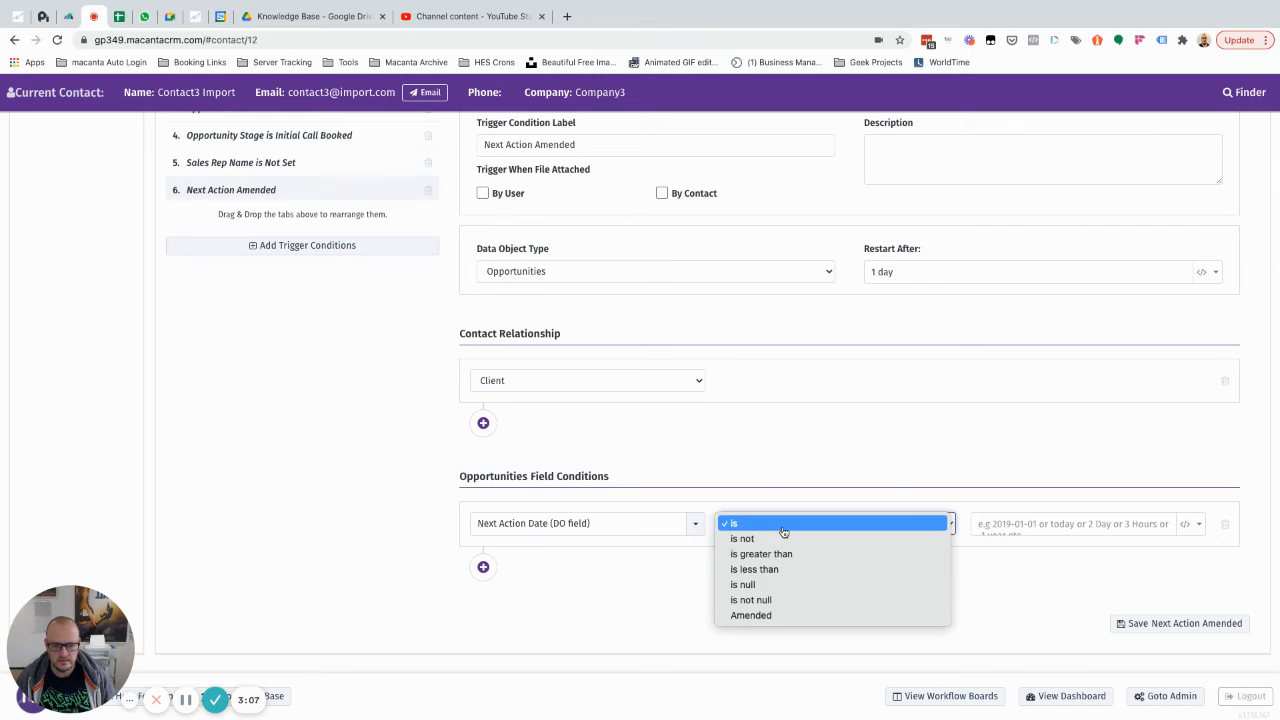
pyautogui.click(778, 617)
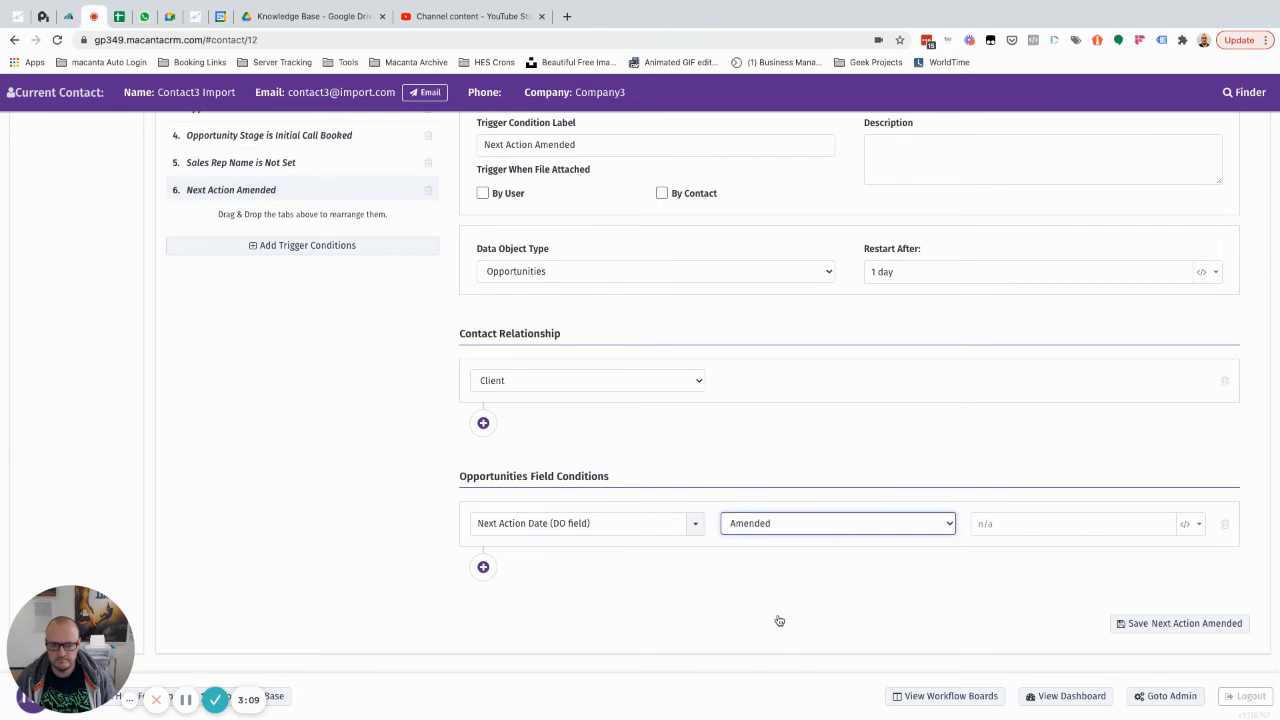
pyautogui.click(1157, 624)
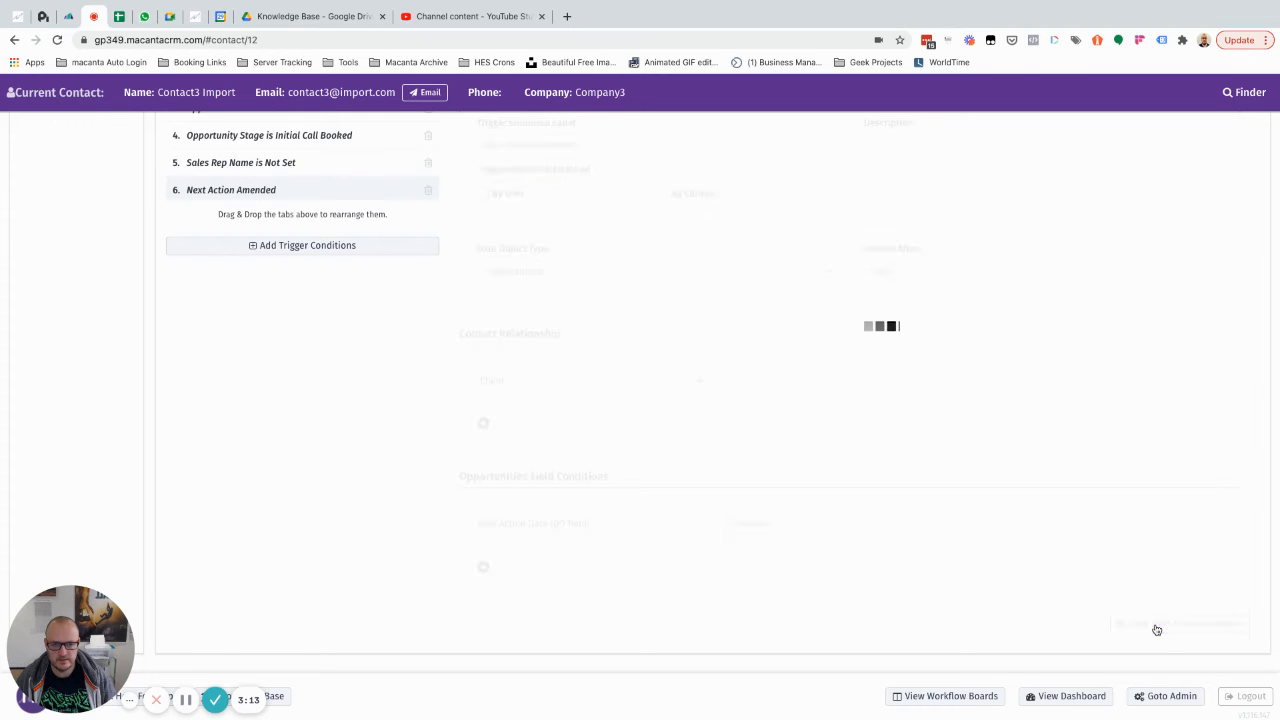
# Step: Reload the page, assign the Create Next Action Note contact action to the trigger action of the same name, and save it
pyautogui.click(59, 40)
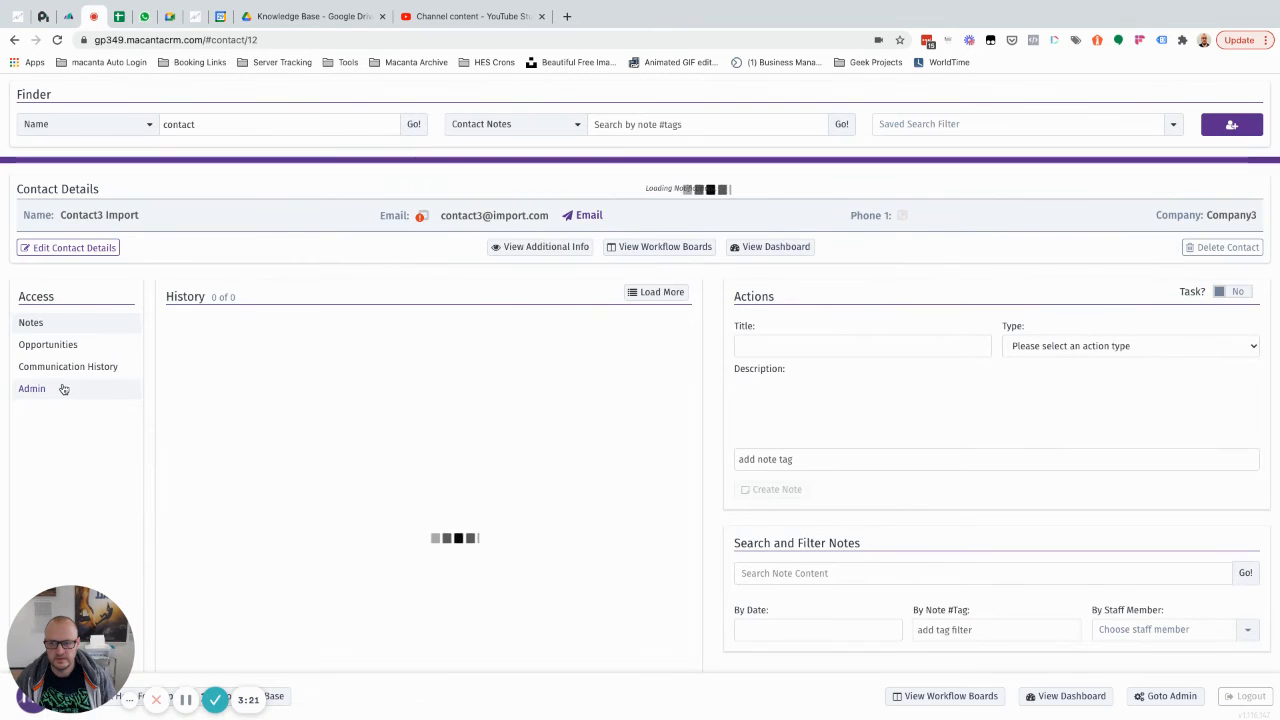
pyautogui.click(62, 388)
pyautogui.click(780, 292)
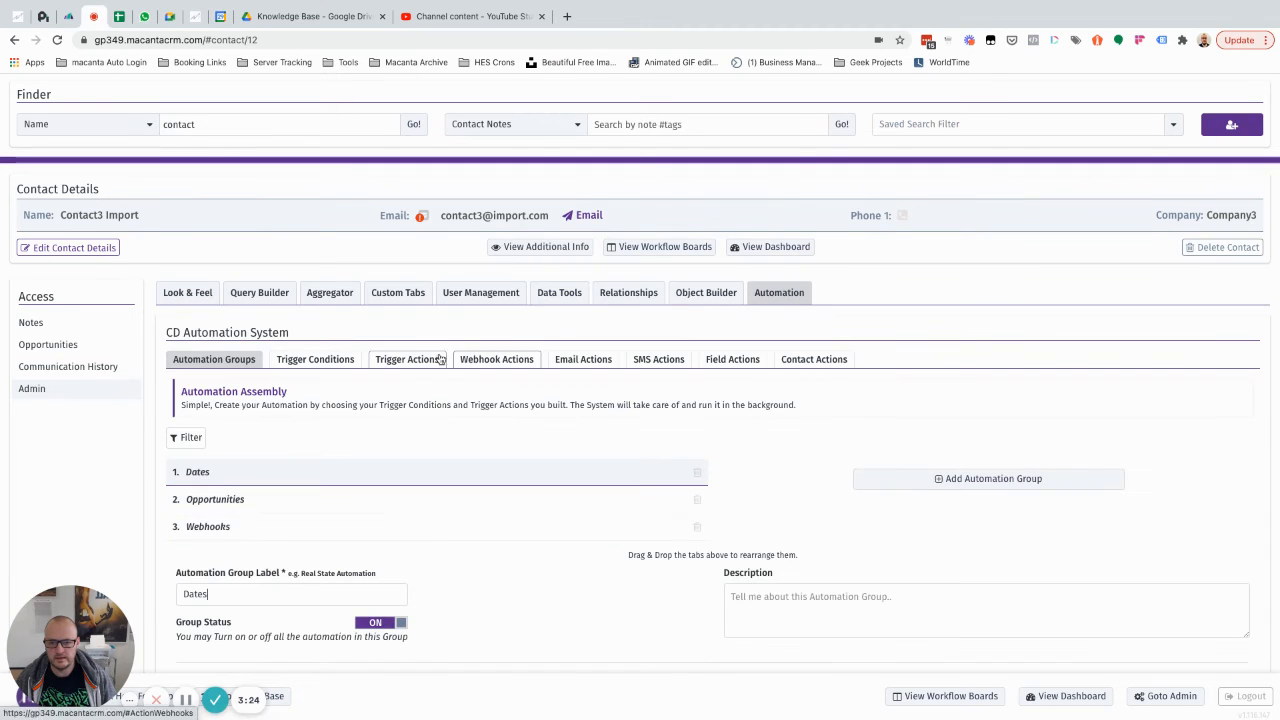
pyautogui.click(398, 358)
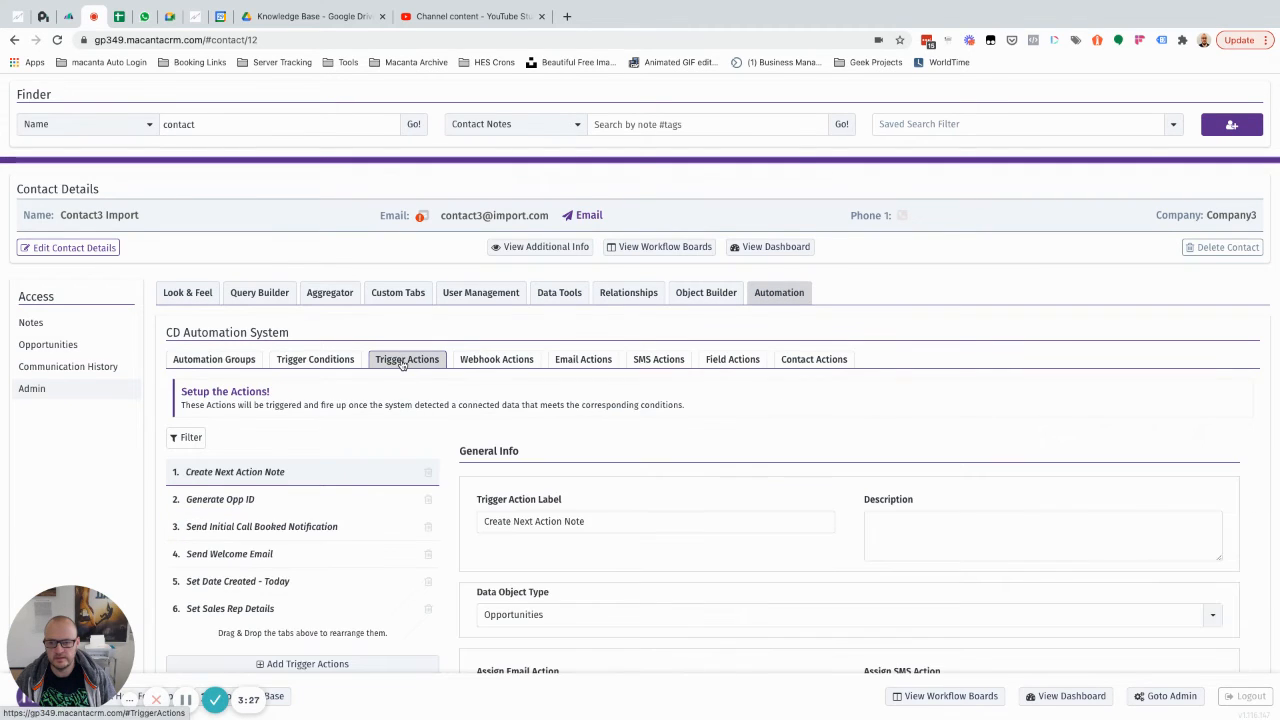
pyautogui.scroll(-3, 557, 449)
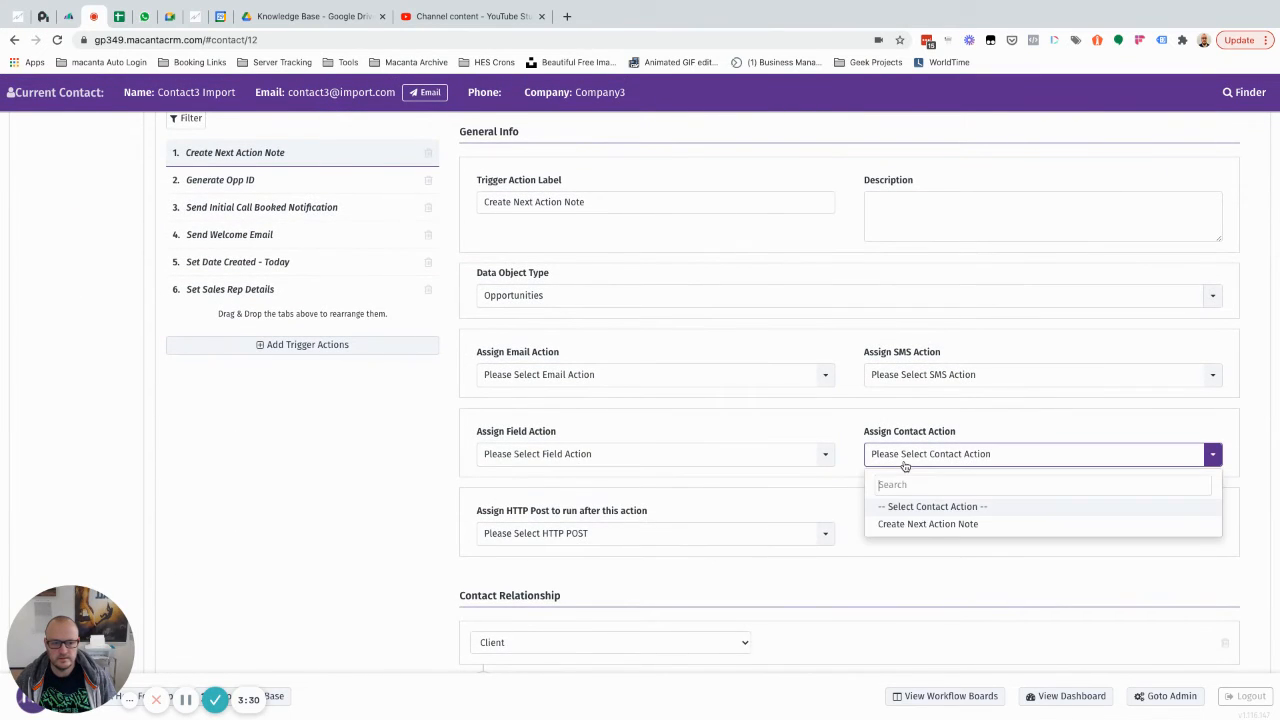
pyautogui.click(928, 524)
pyautogui.scroll(-3, 928, 526)
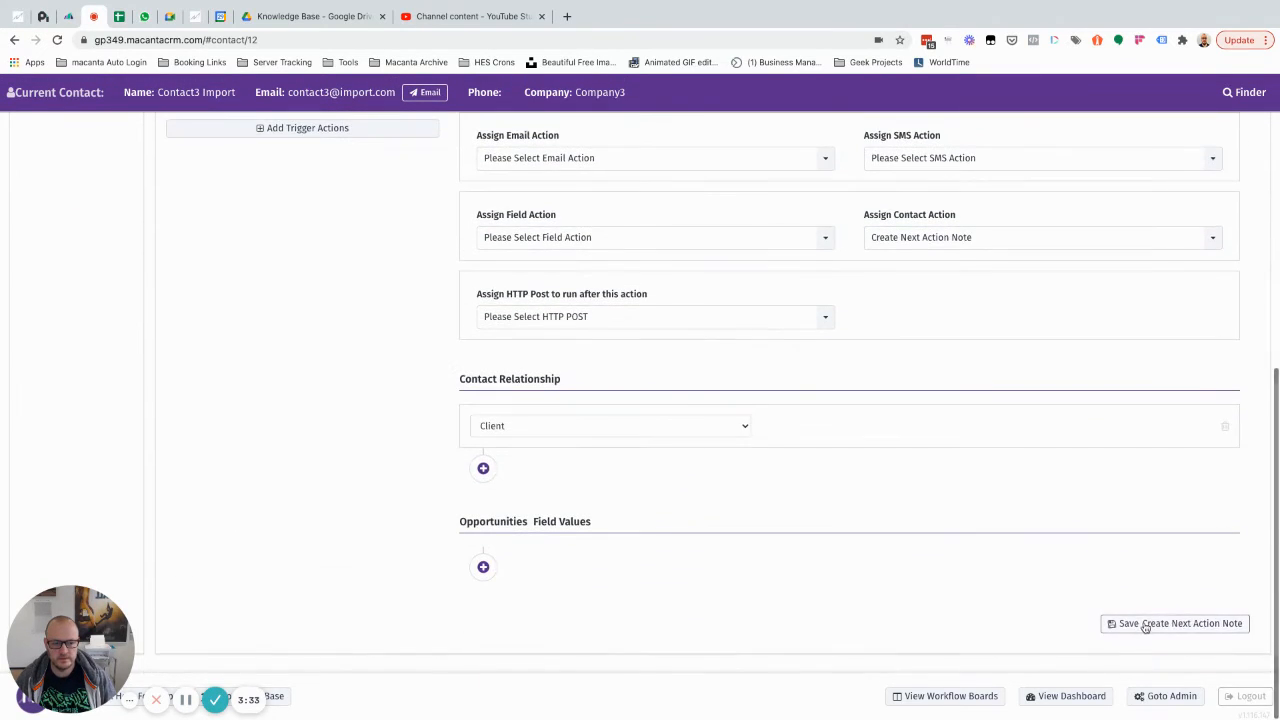
pyautogui.click(1146, 623)
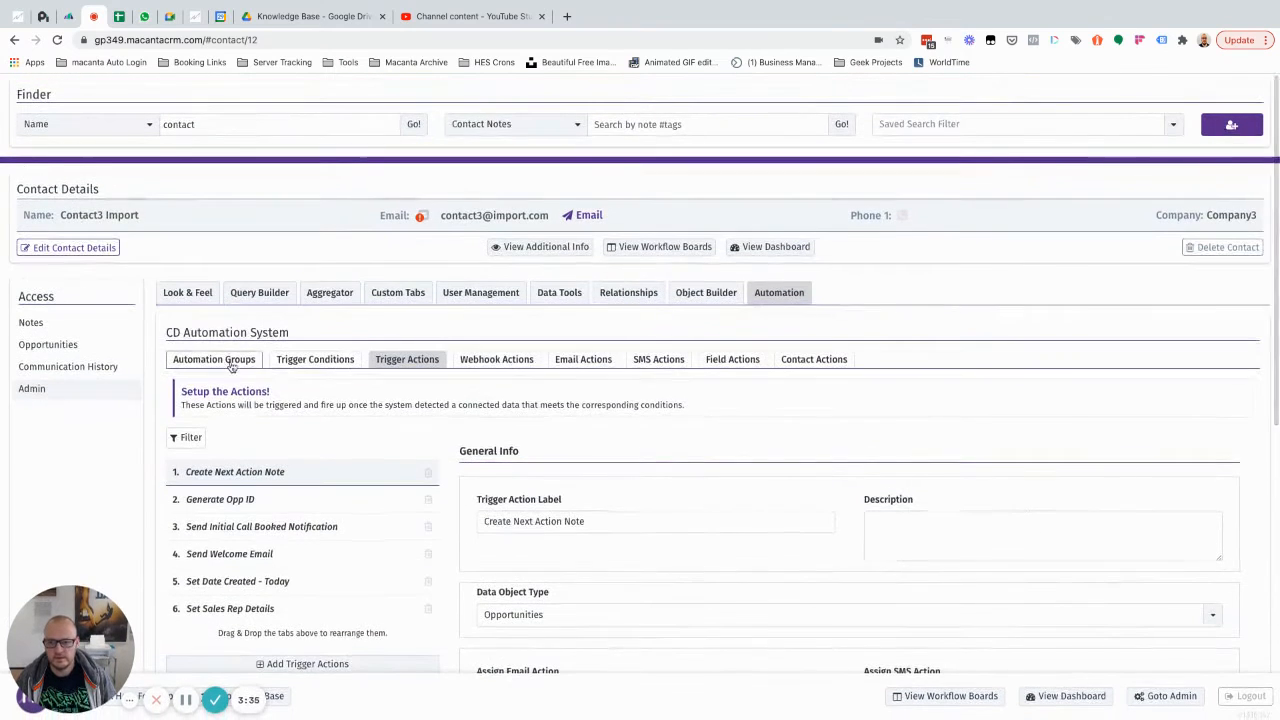
# Step: Add an automation row to the Opportunities automation group with Next Action Amended as its trigger condition
pyautogui.click(210, 360)
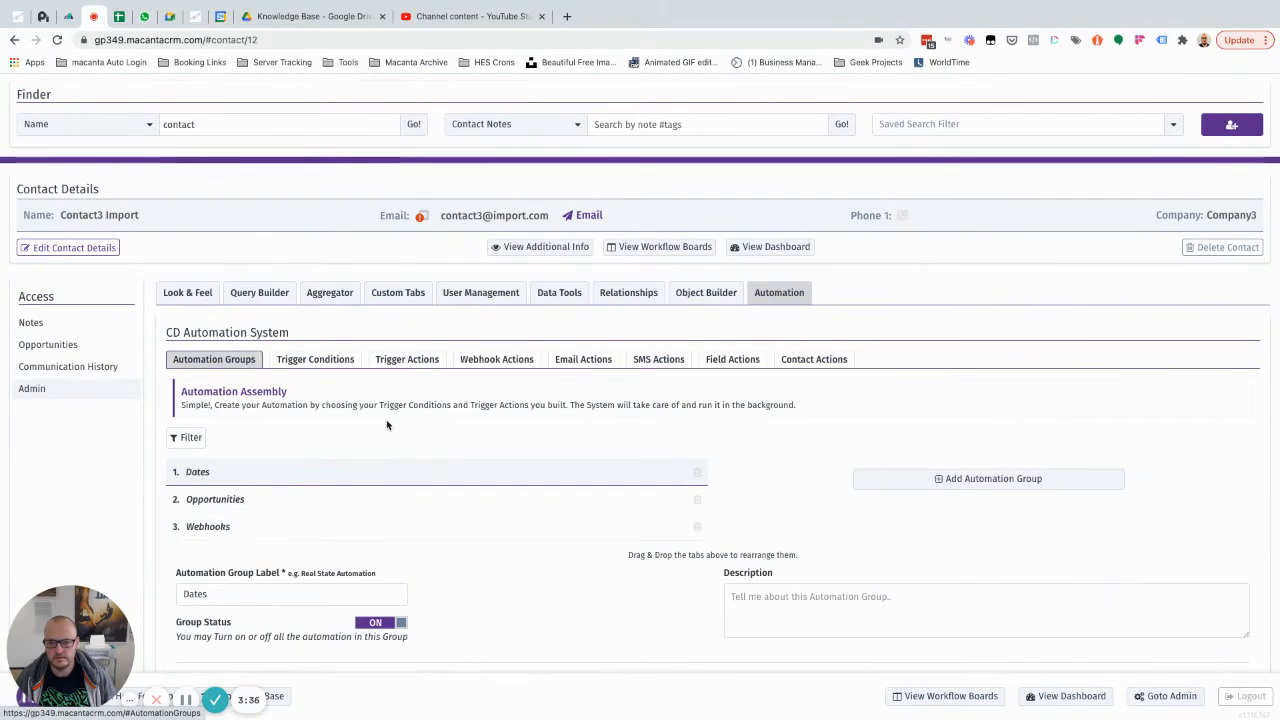
pyautogui.click(500, 500)
pyautogui.scroll(-4, 494, 500)
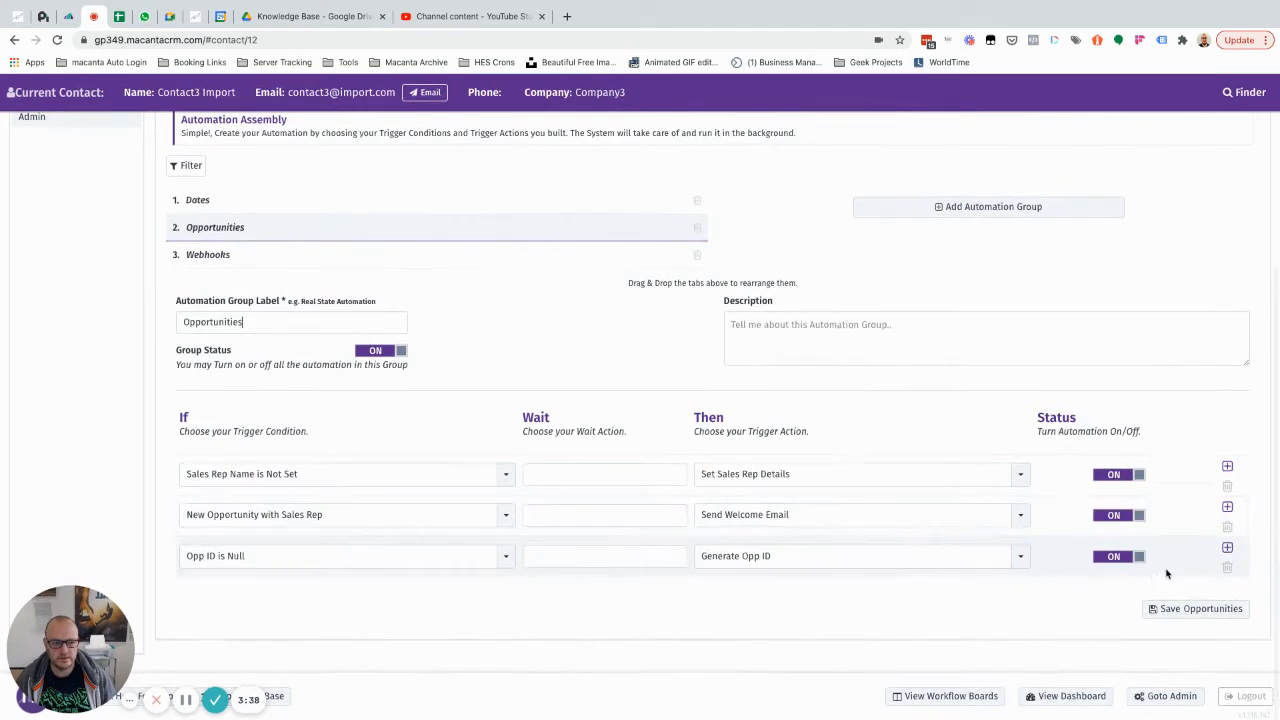
pyautogui.click(1227, 547)
pyautogui.scroll(-1, 700, 500)
pyautogui.click(478, 572)
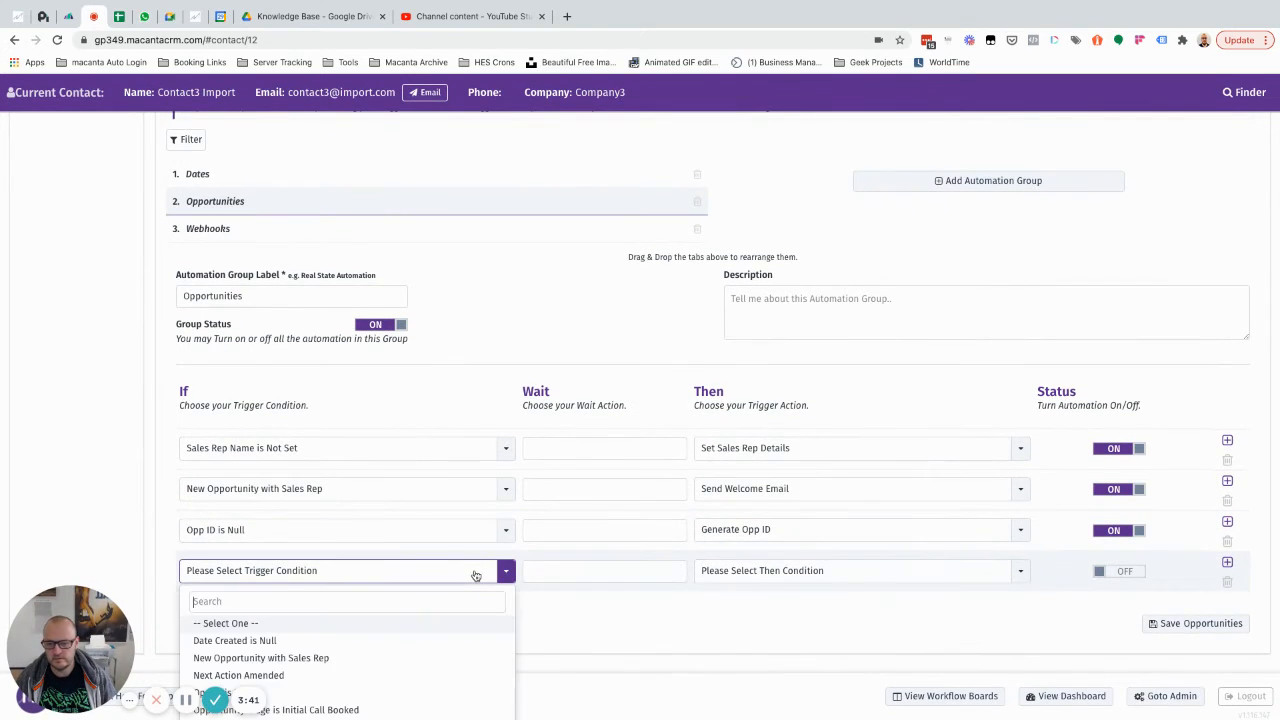
pyautogui.click(291, 676)
# Step: Choose Create Next Action Note as the new row's trigger action, switch the row on, and save the Opportunities group
pyautogui.click(762, 573)
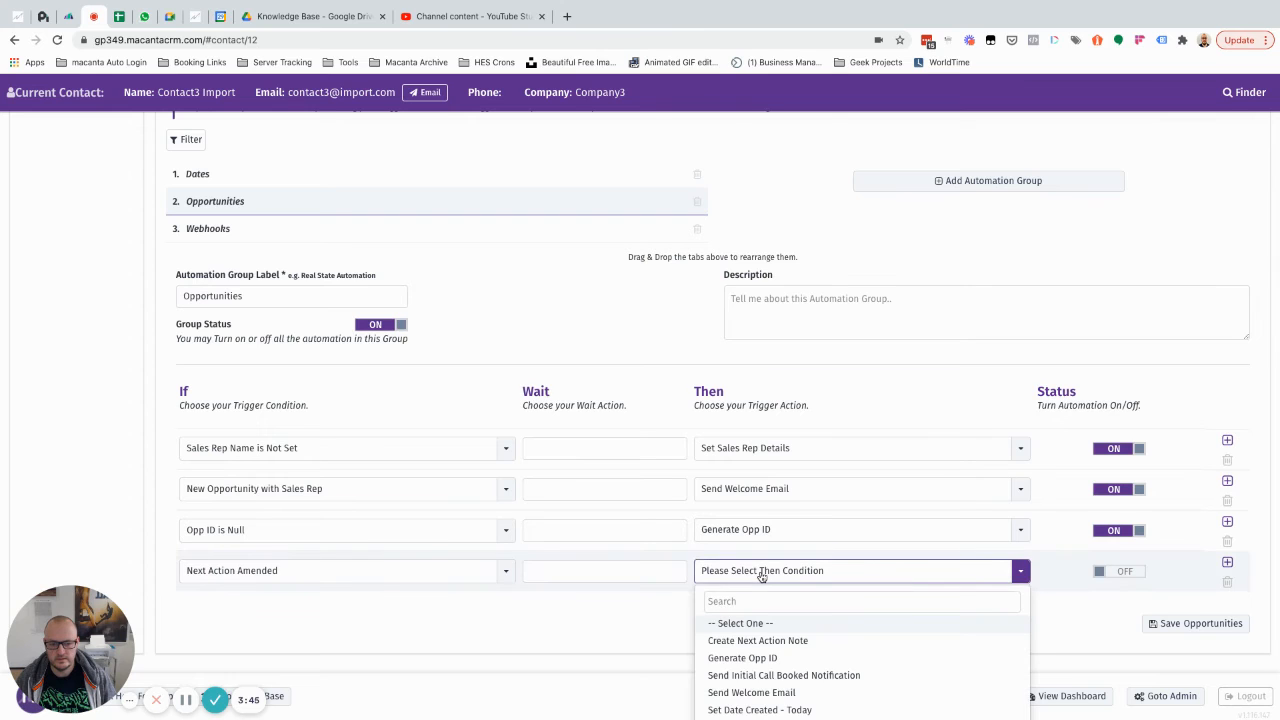
pyautogui.click(778, 641)
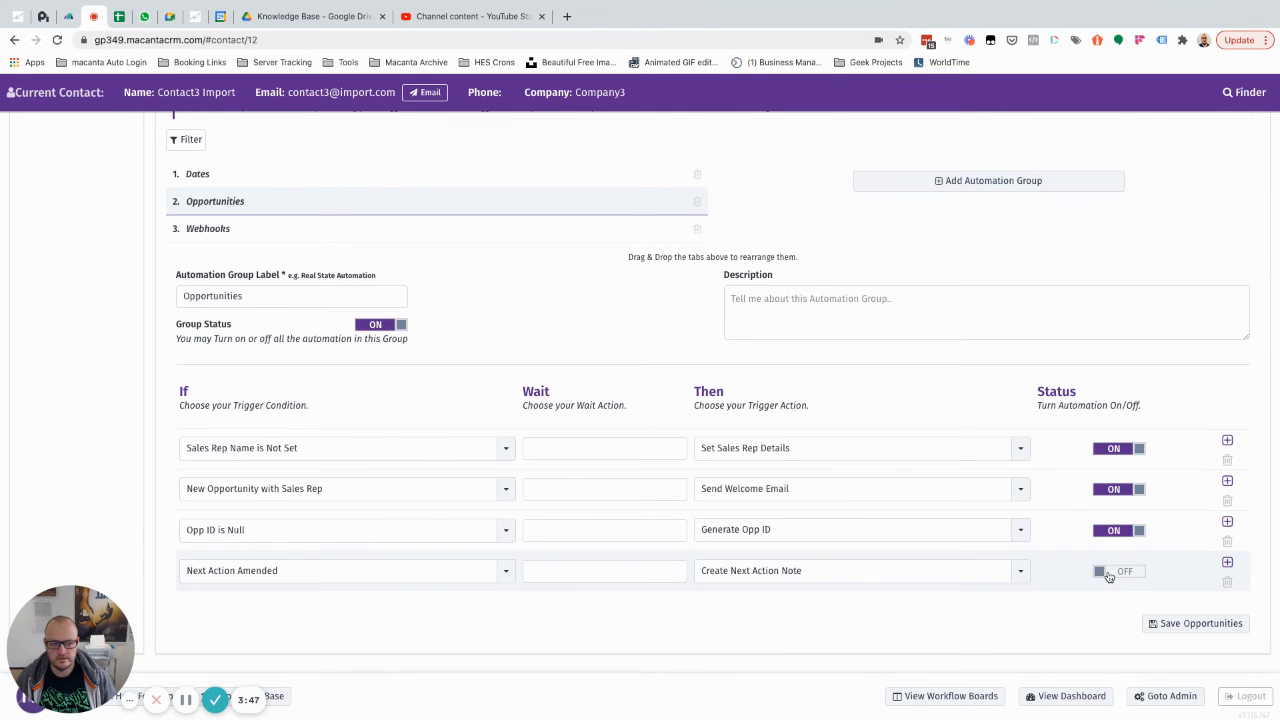
pyautogui.click(1180, 624)
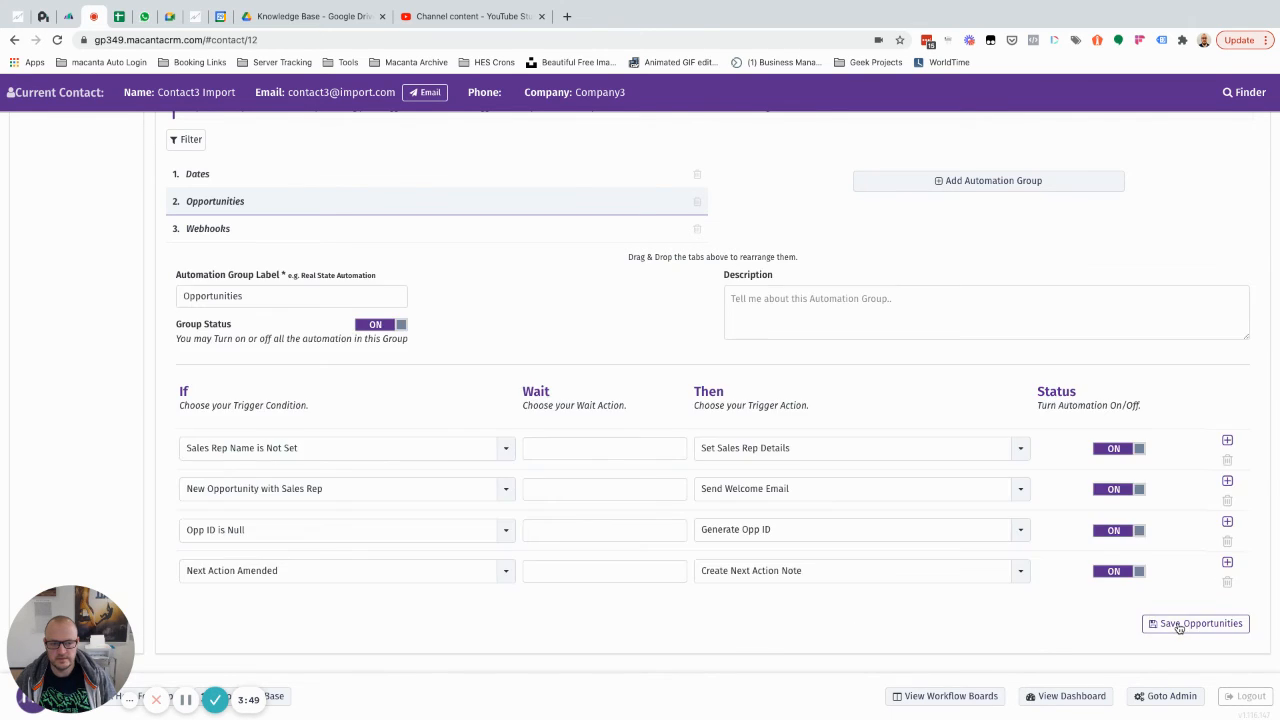
pyautogui.scroll(5, 600, 403)
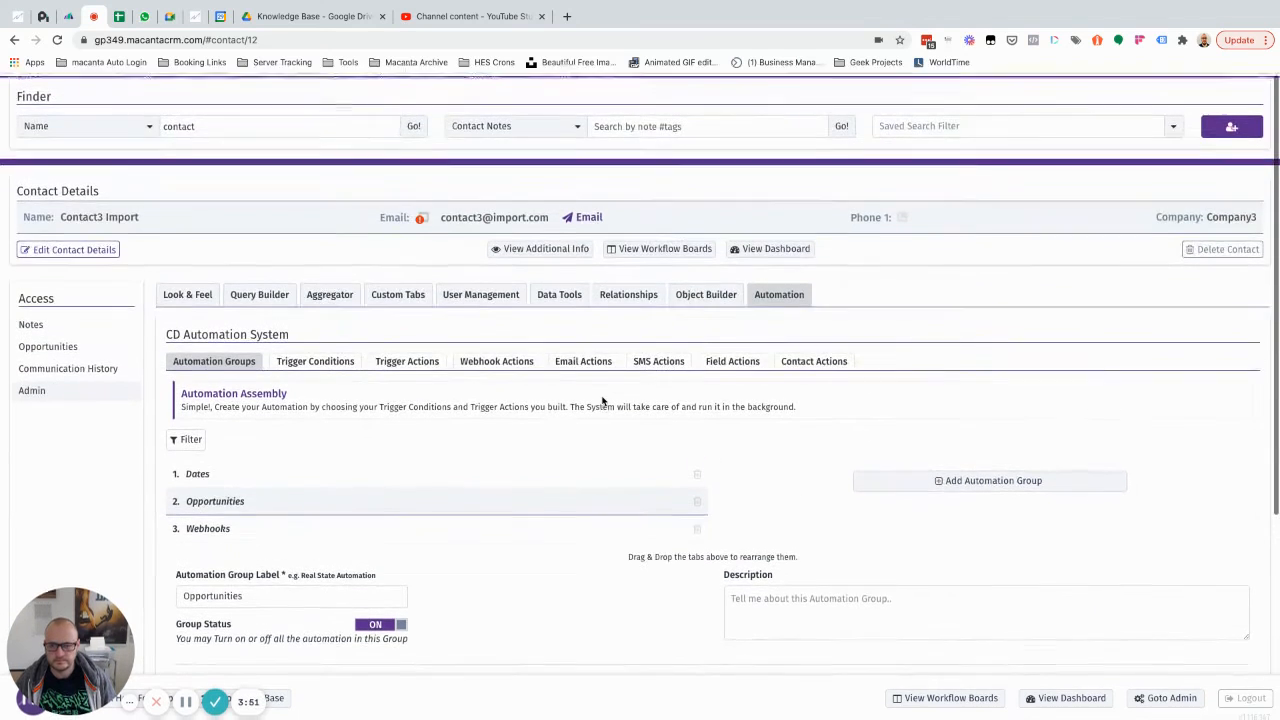
# Step: In the contact's Initial Call Booked opportunity, set Next Action Date to 2021-02-01 and Next Action Notes to "Follow-up with details of proposal.", and save
pyautogui.click(57, 345)
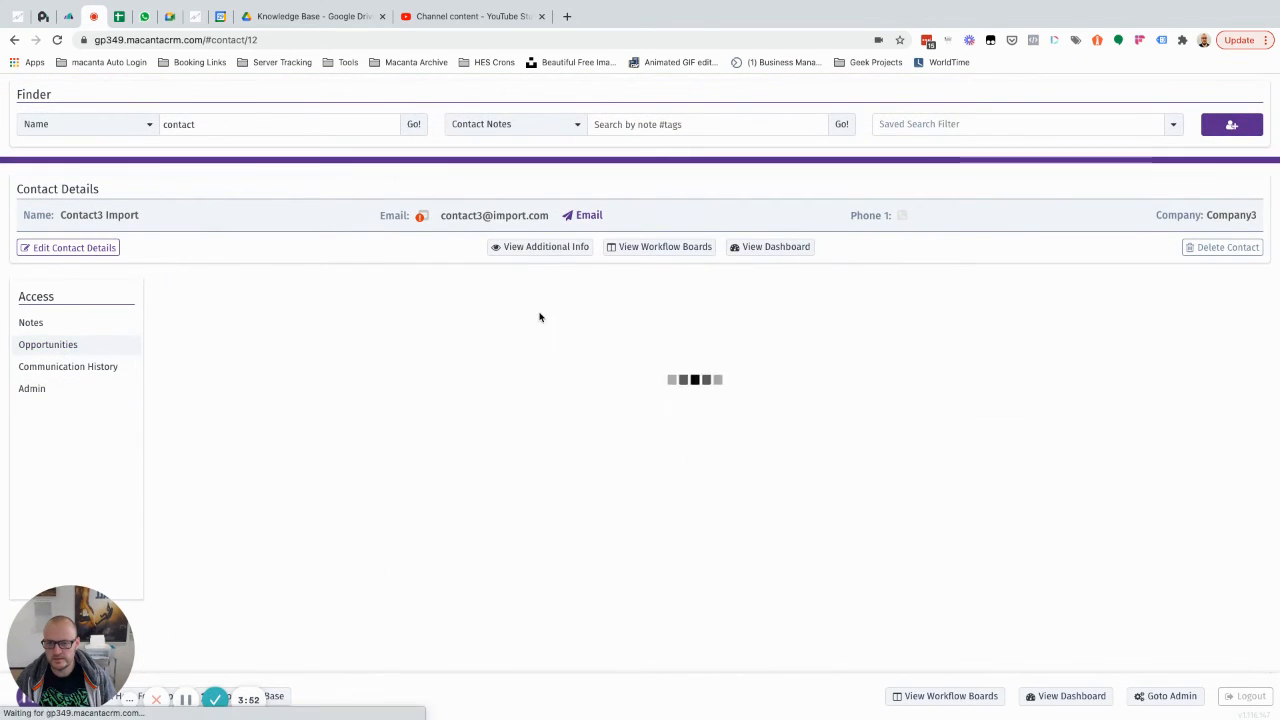
pyautogui.scroll(-5, 429, 403)
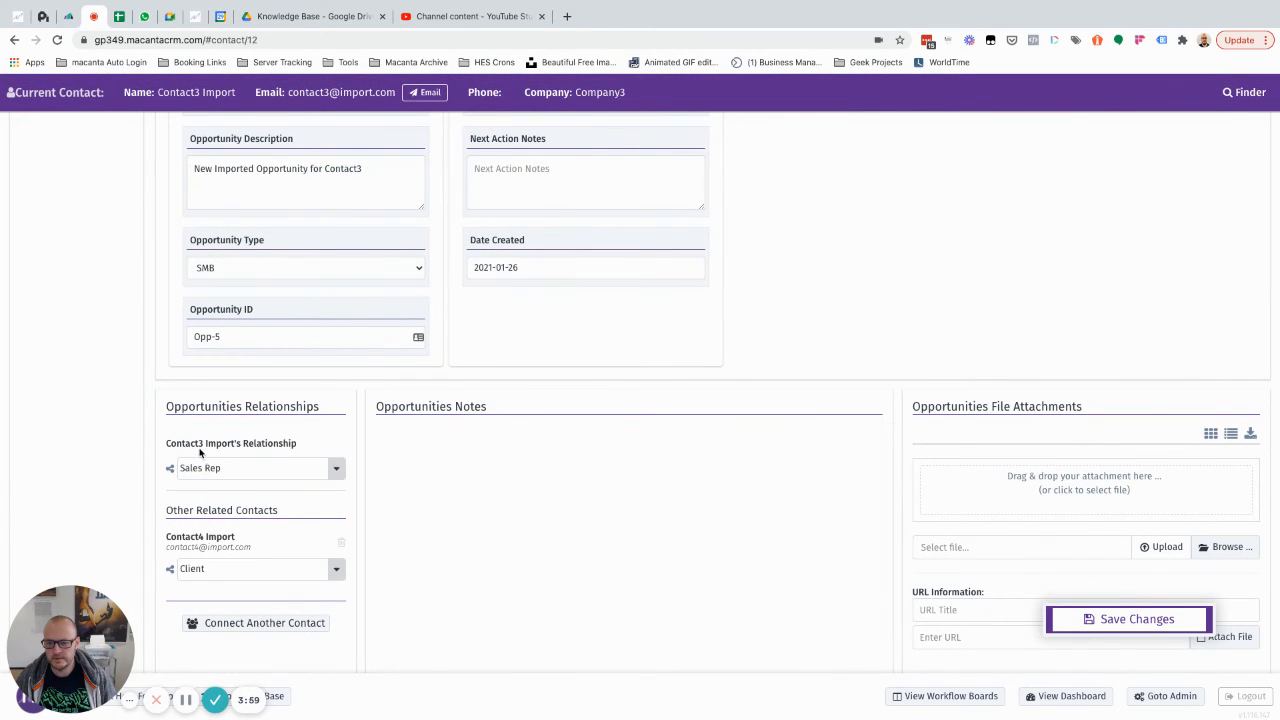
pyautogui.scroll(4, 464, 420)
pyautogui.click(540, 288)
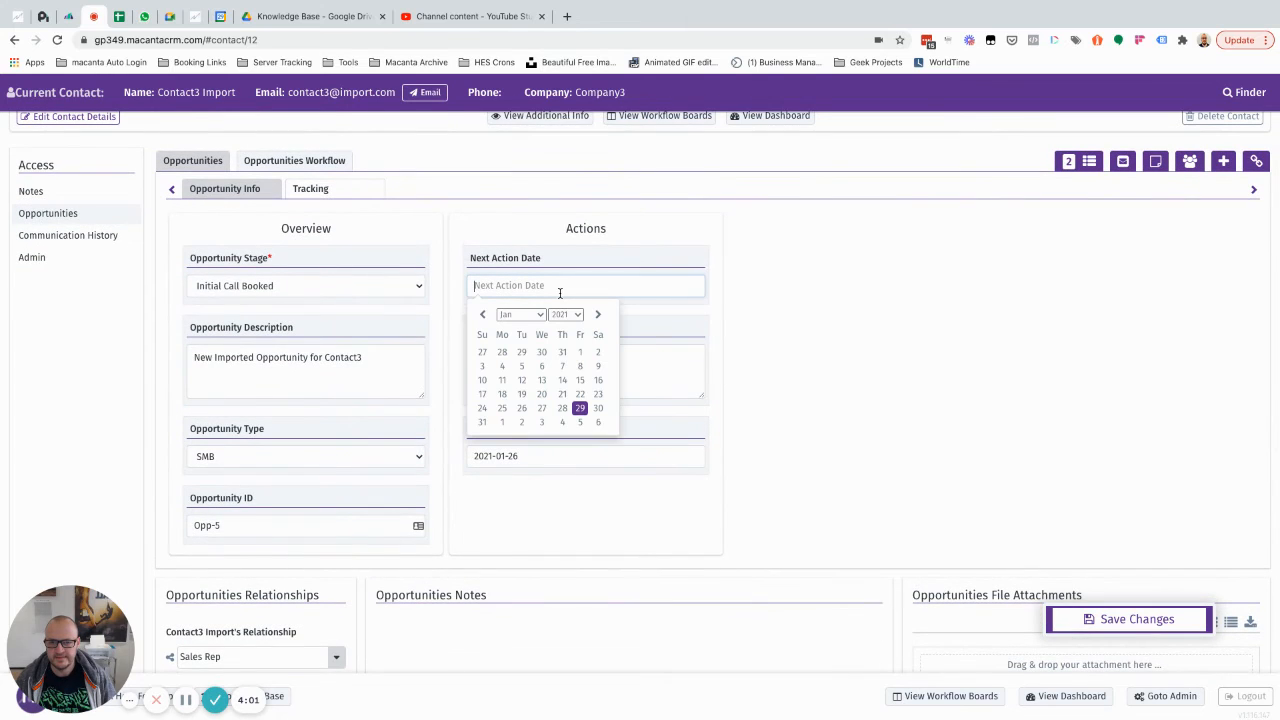
pyautogui.click(504, 423)
pyautogui.click(537, 357)
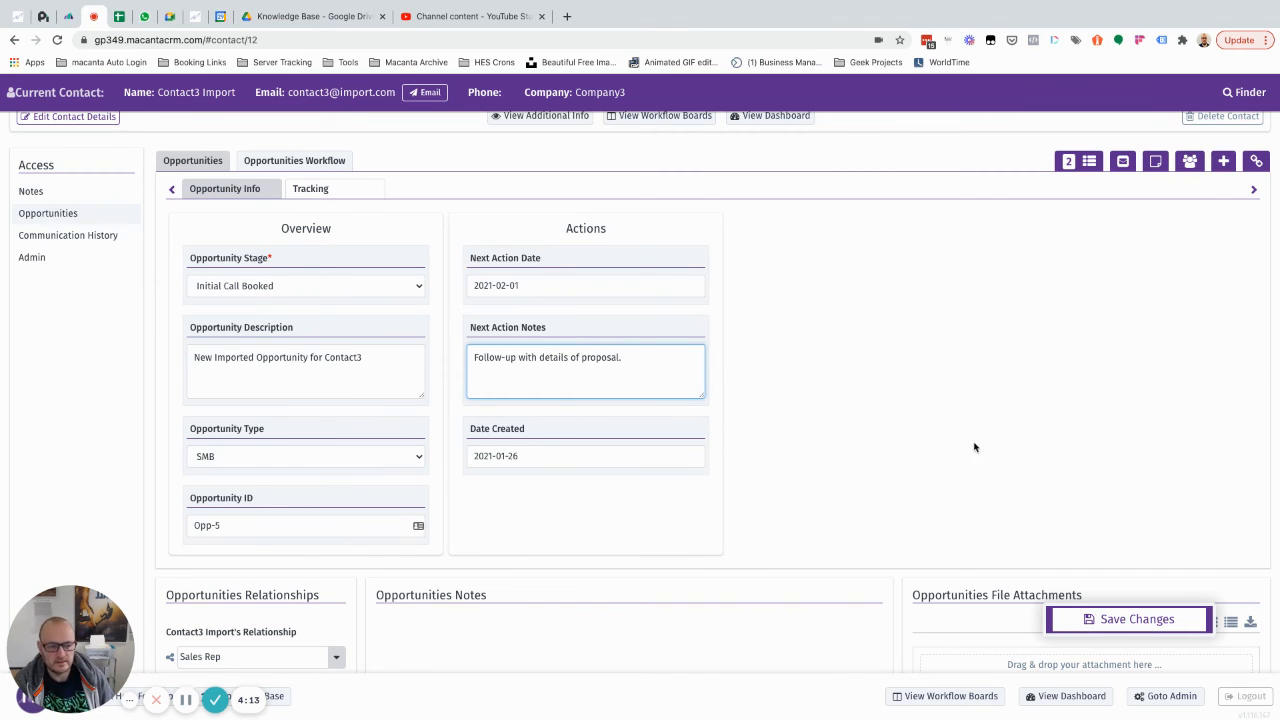
pyautogui.click(1104, 621)
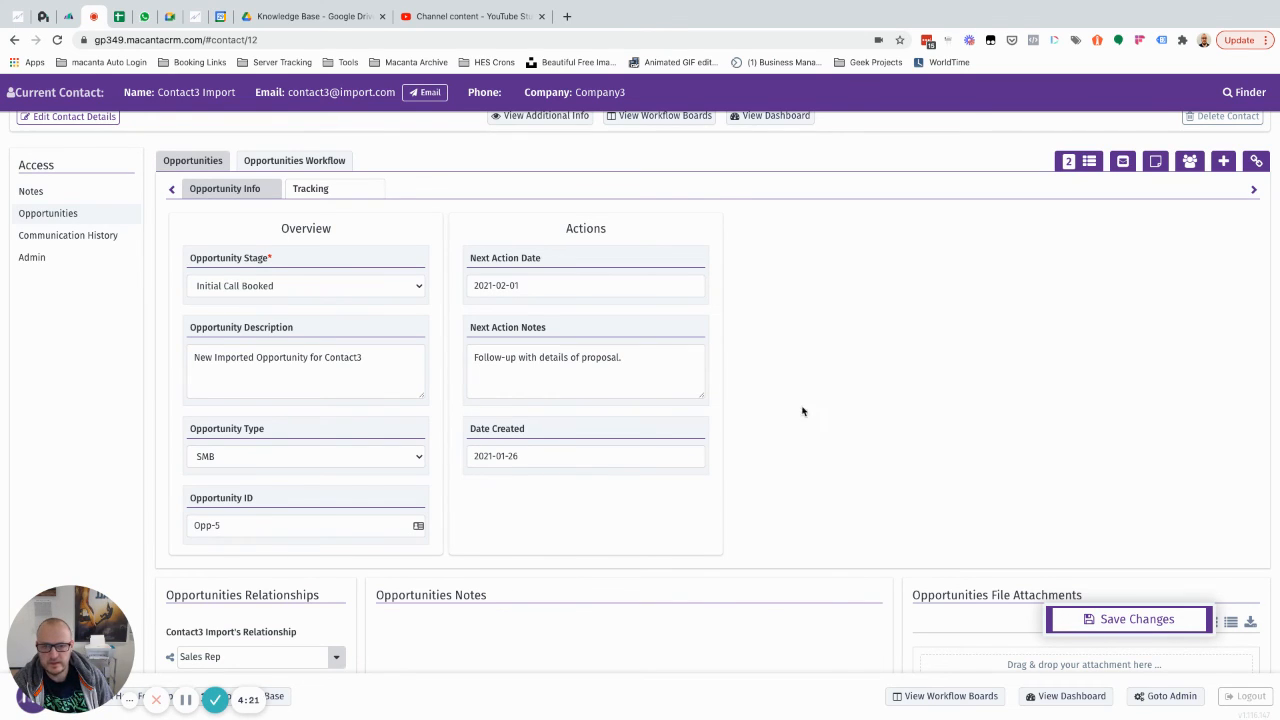
# Step: List the contact's opportunities and check the automation history of the Initial Call Booked opportunity
pyautogui.click(1082, 163)
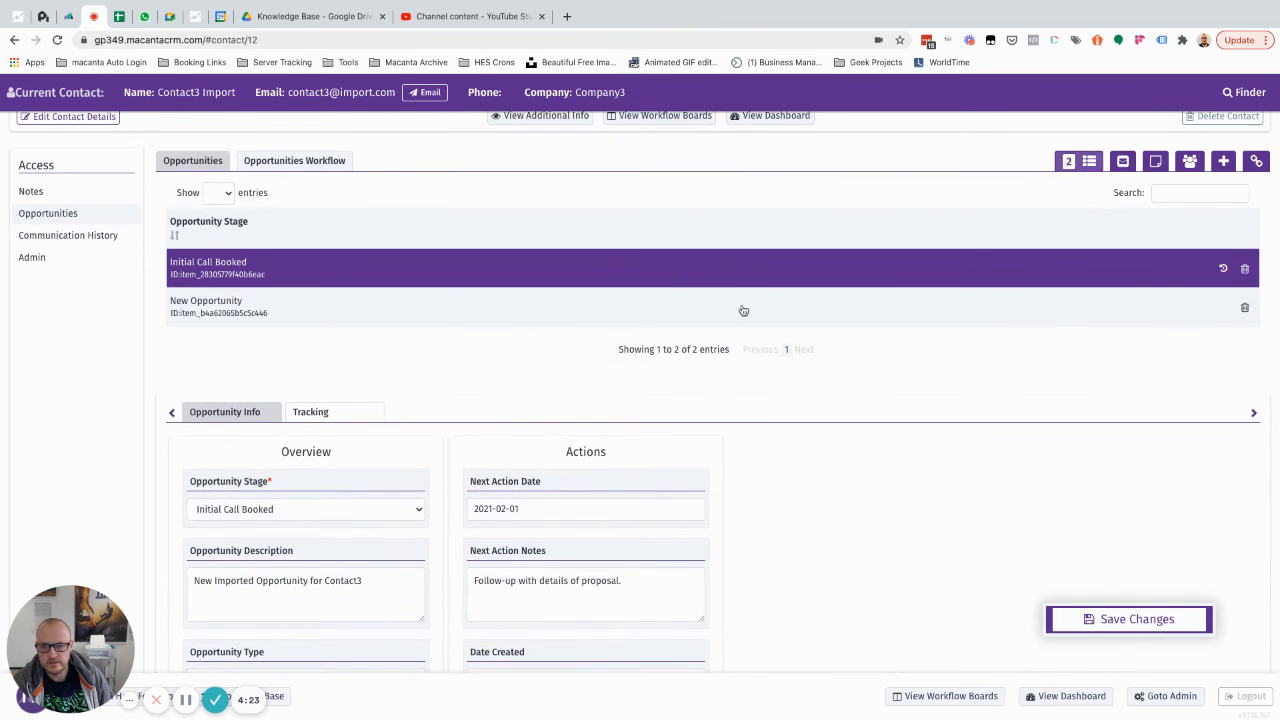
pyautogui.click(1222, 270)
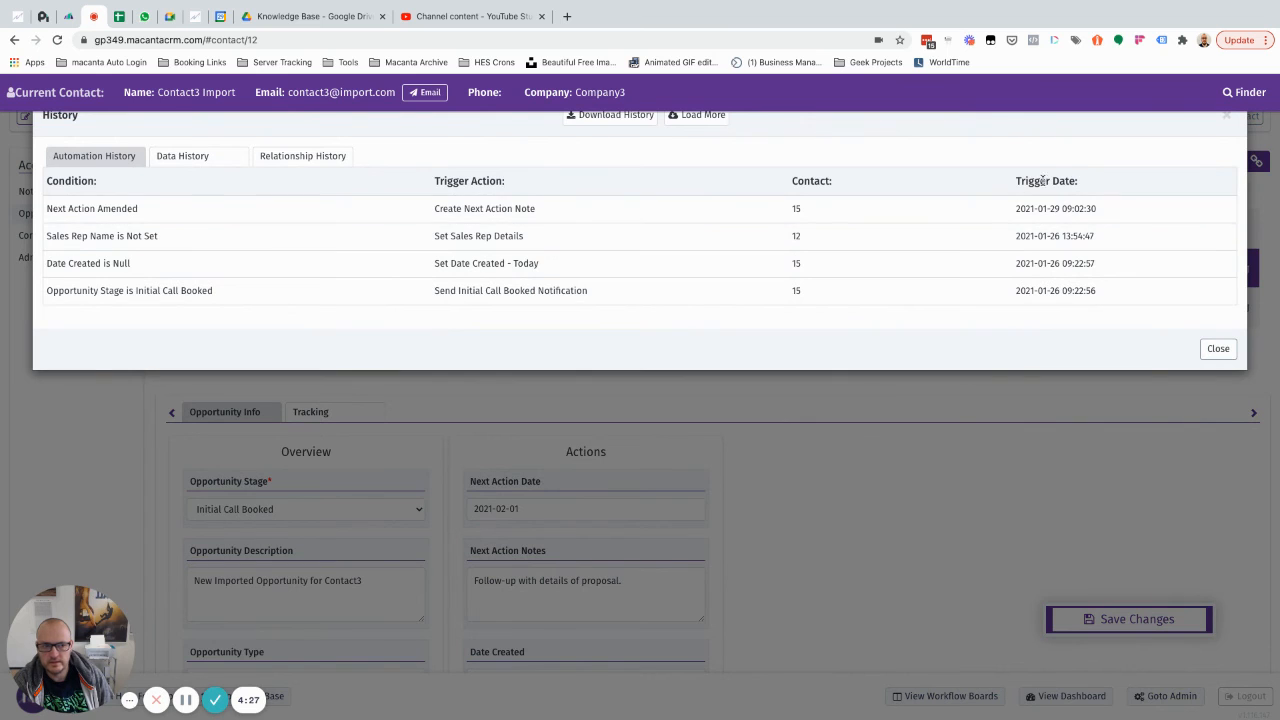
pyautogui.click(1227, 117)
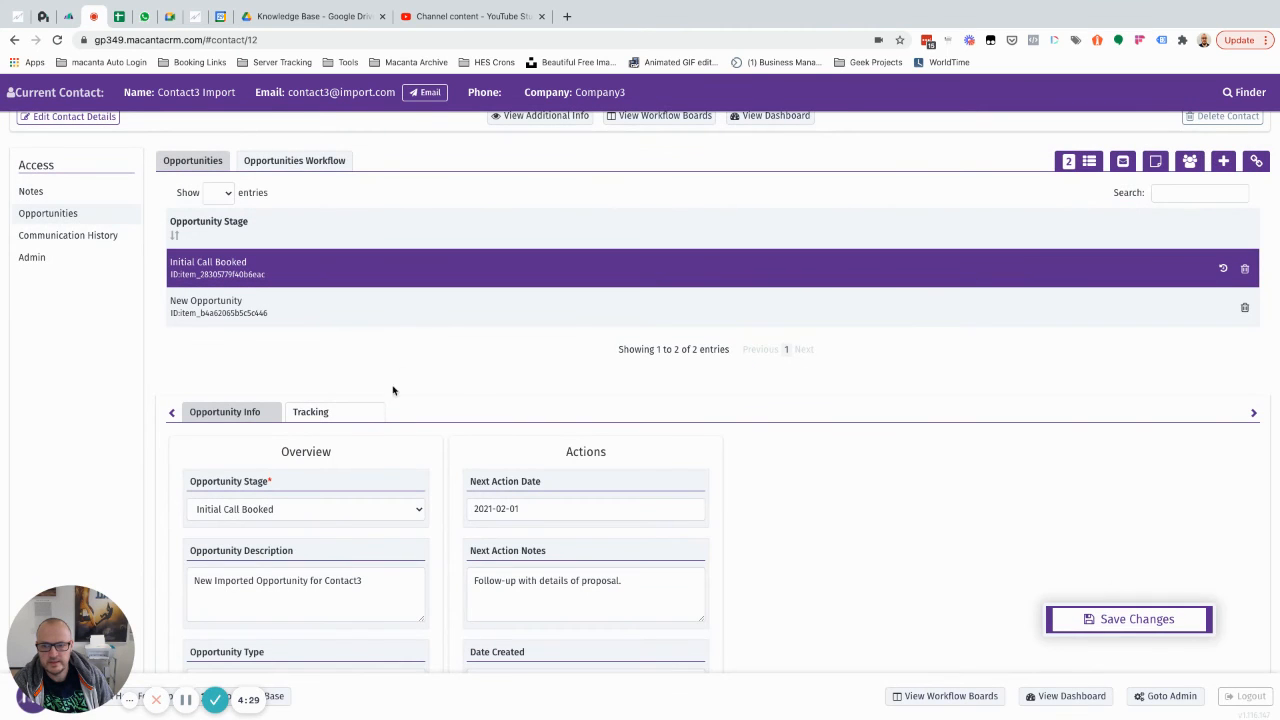
# Step: Check the Sales Rep contact's notes history, and return to the opportunity to review its related contacts
pyautogui.click(66, 193)
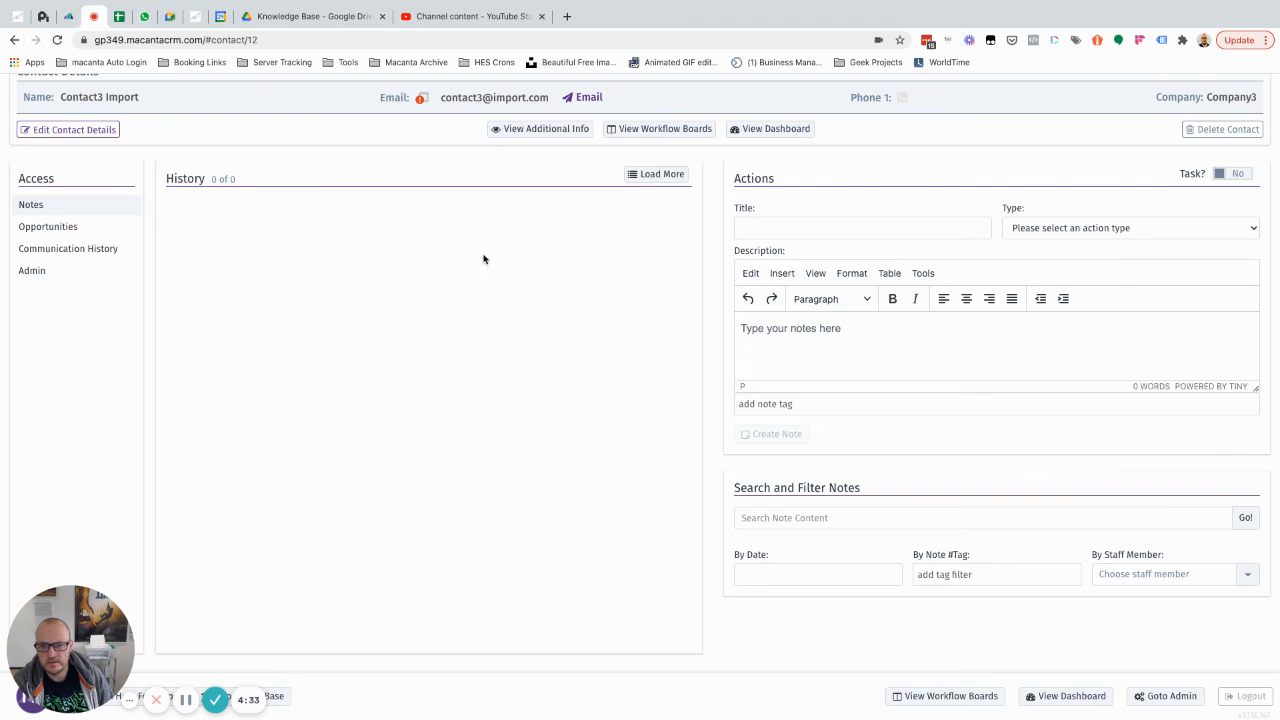
pyautogui.click(50, 226)
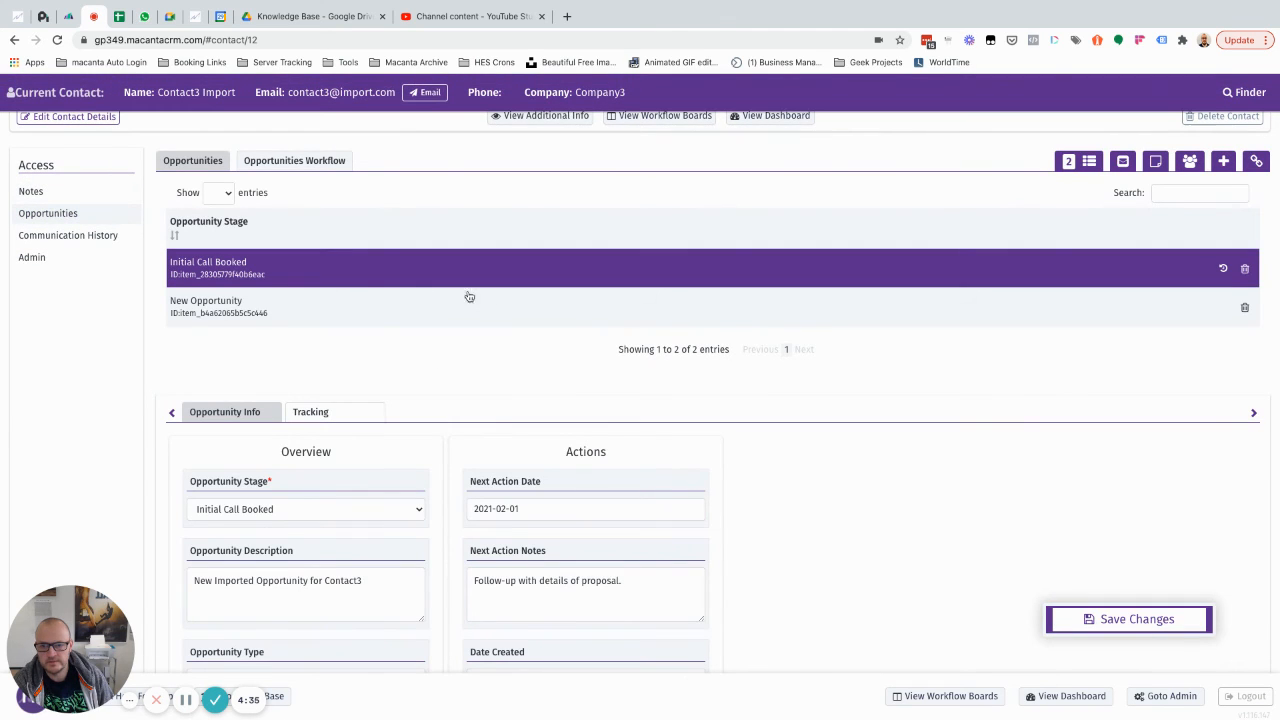
pyautogui.click(1067, 160)
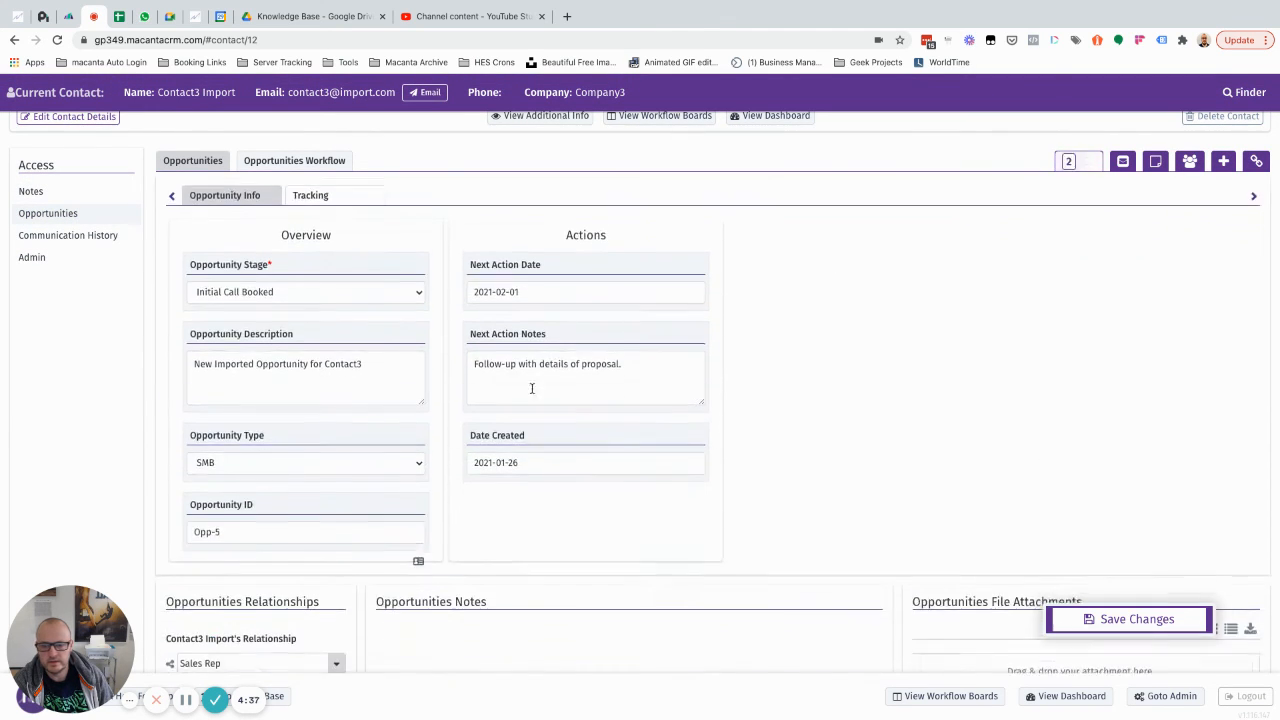
pyautogui.scroll(-3, 520, 390)
pyautogui.scroll(-1, 509, 398)
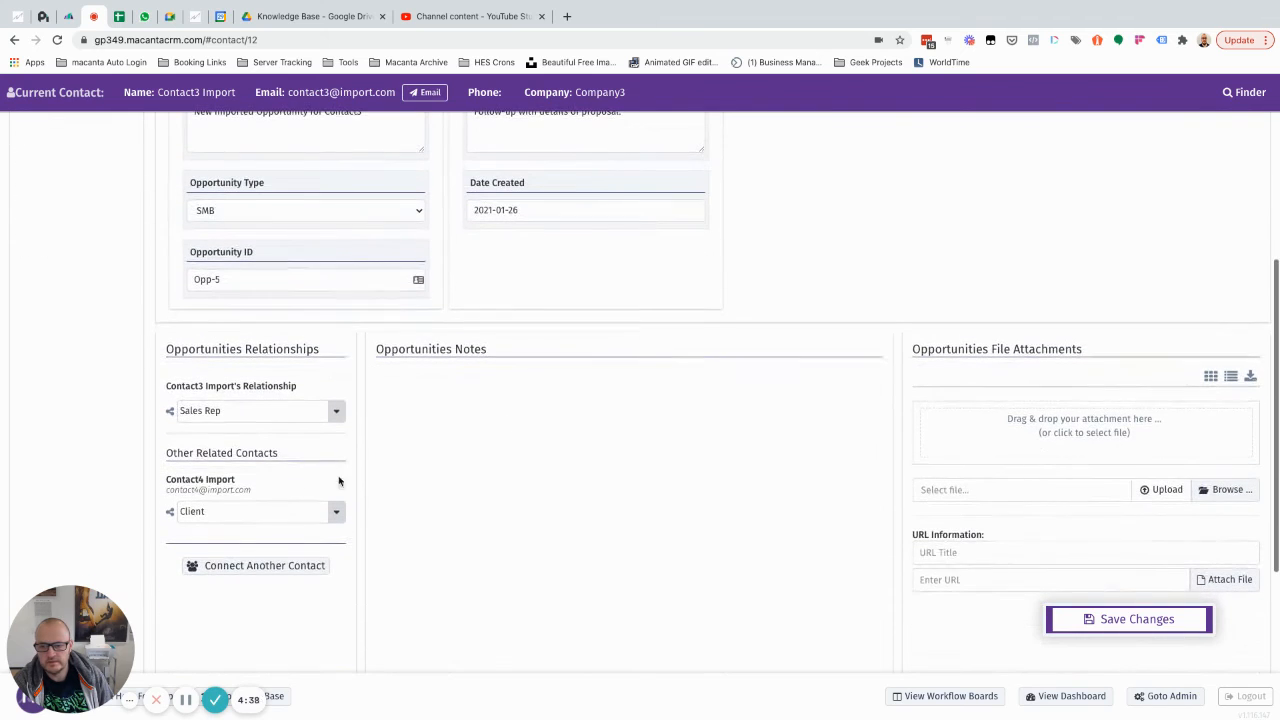
# Step: Open the opportunity's related Client contact and examine that contact's notes history and opportunity details
pyautogui.click(186, 483)
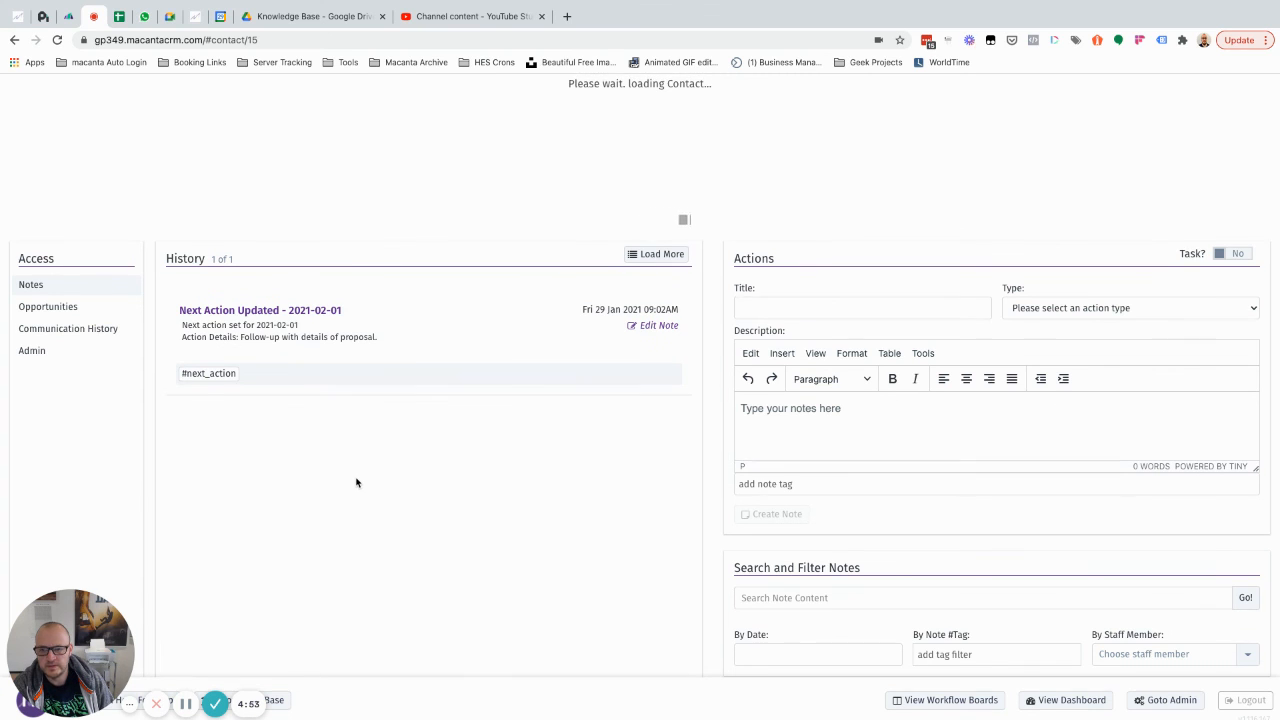
pyautogui.click(80, 306)
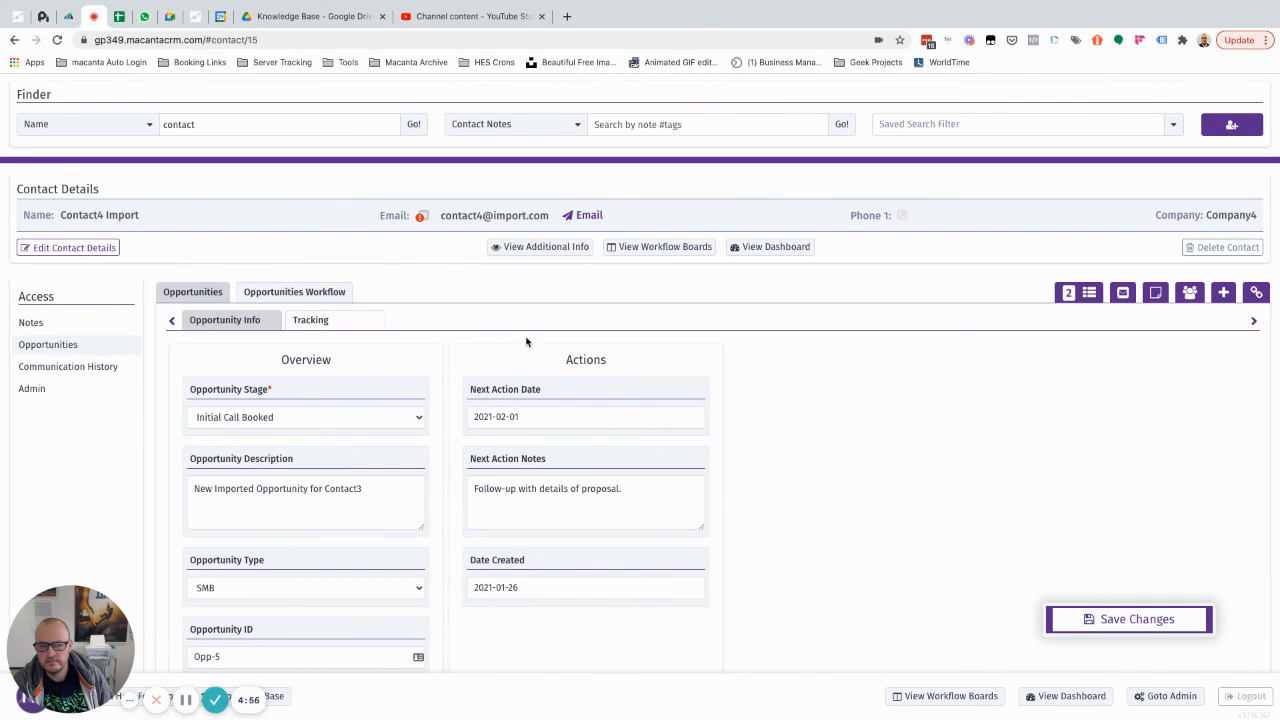
pyautogui.click(73, 328)
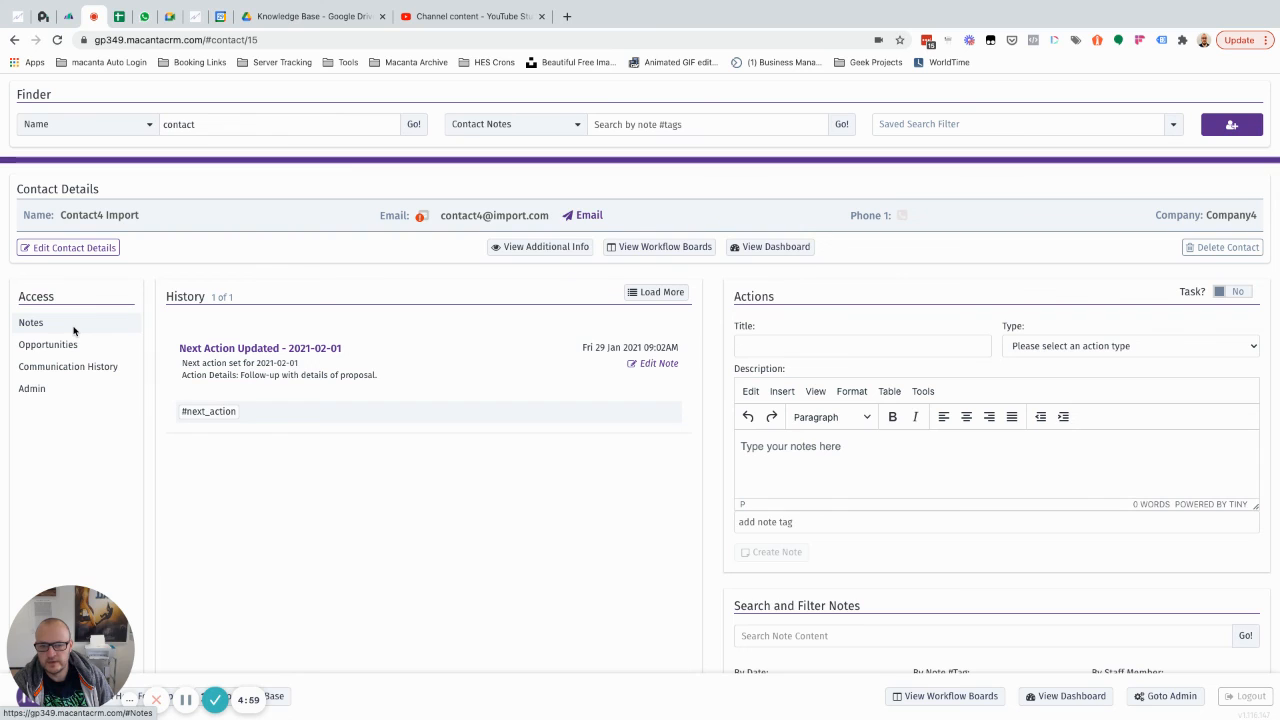